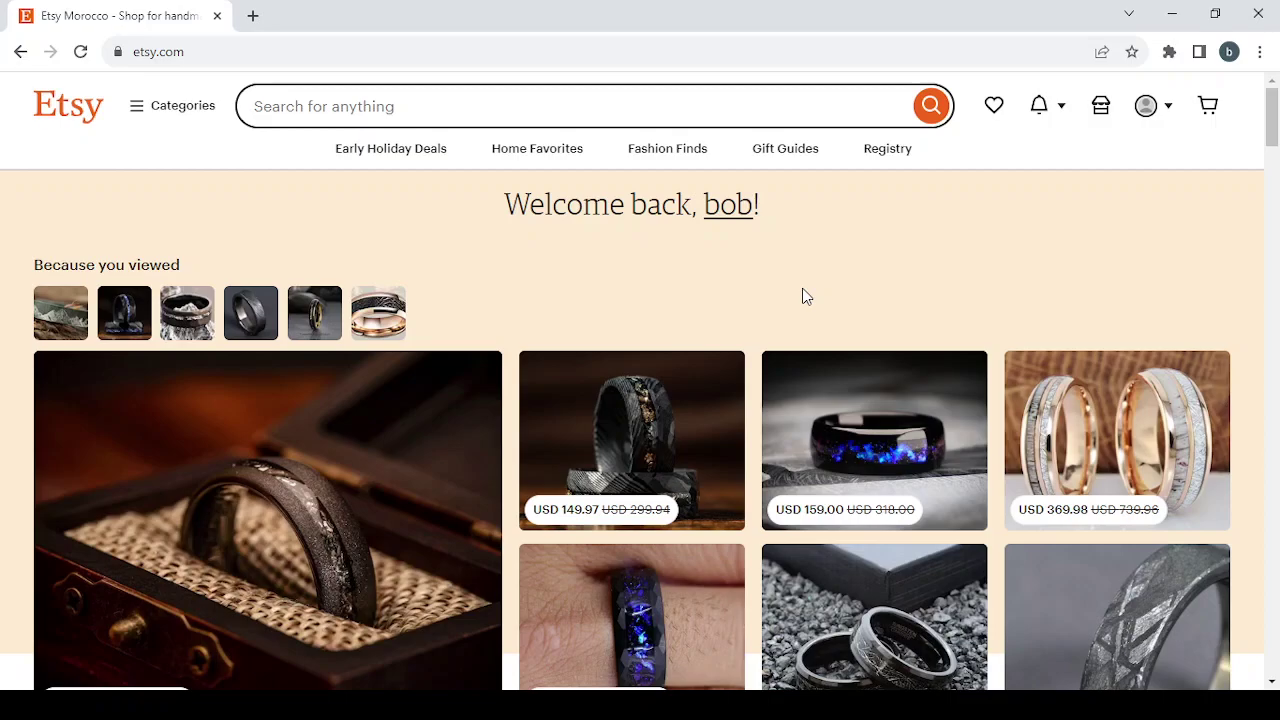
Browse the home page's recommended, sponsored and recently viewed ring listings.
scroll(806, 296, "down", 1)
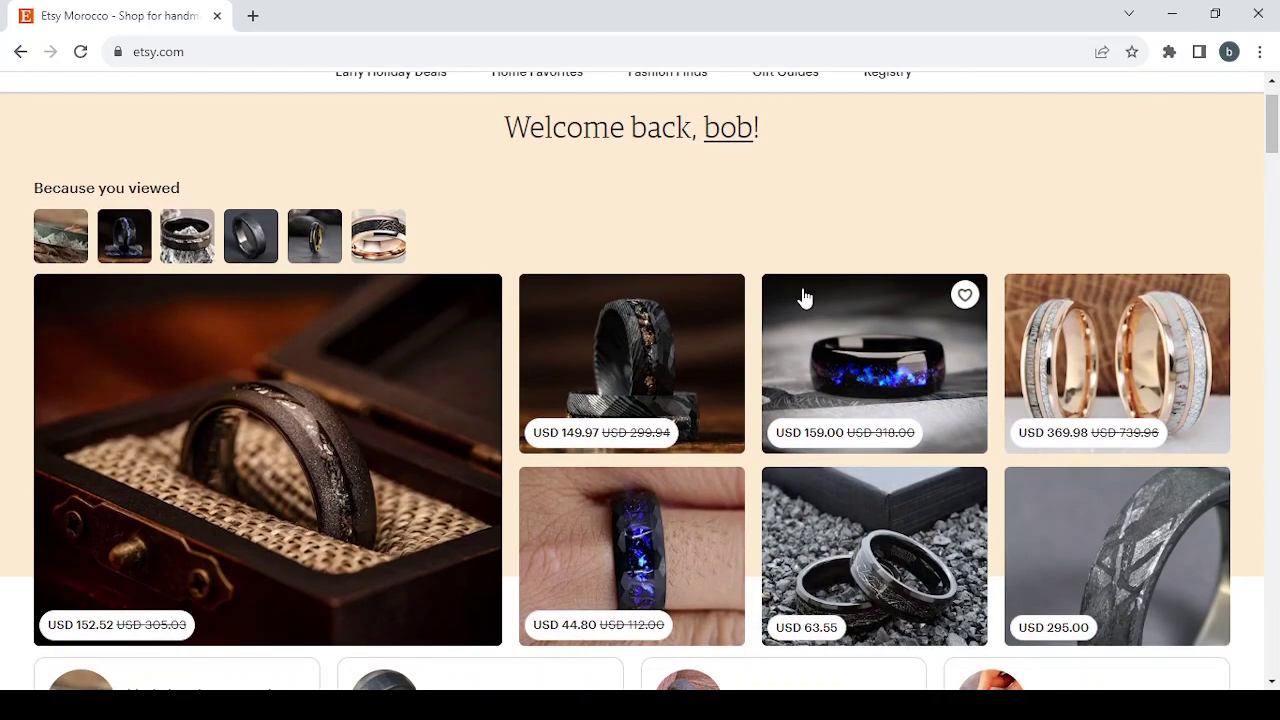
scroll(806, 296, "down", 1)
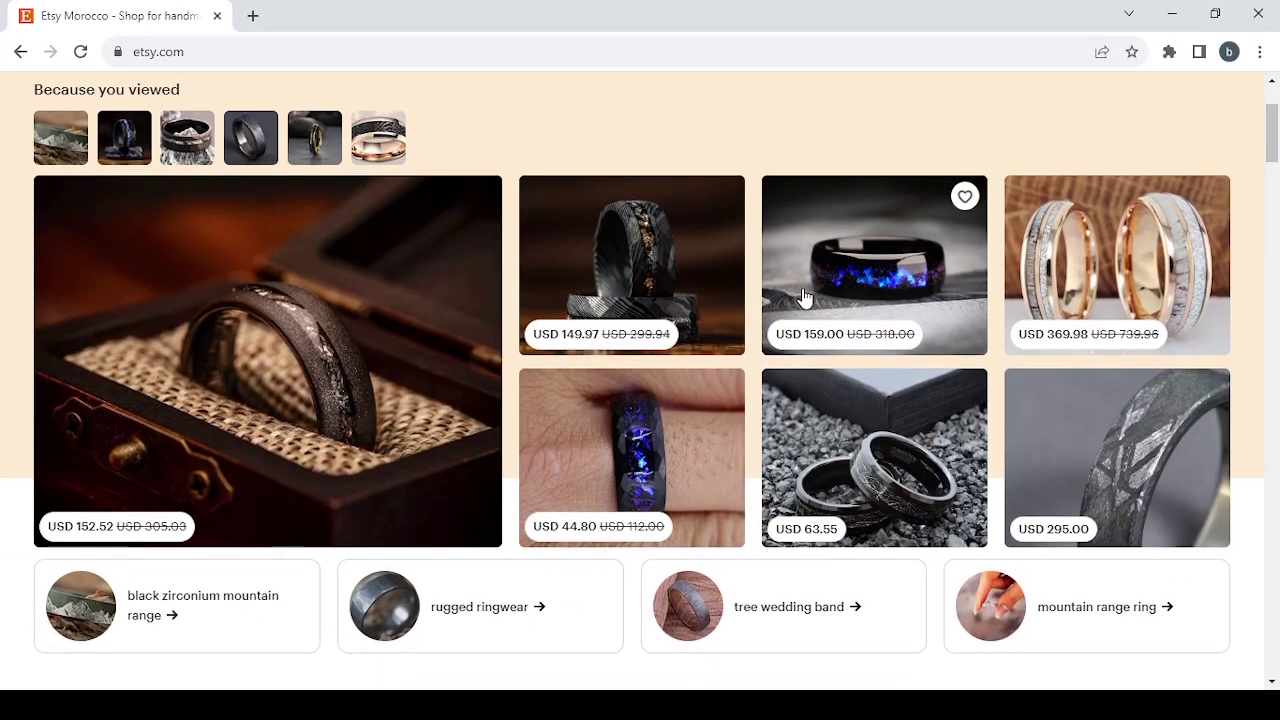
scroll(806, 296, "down", 7)
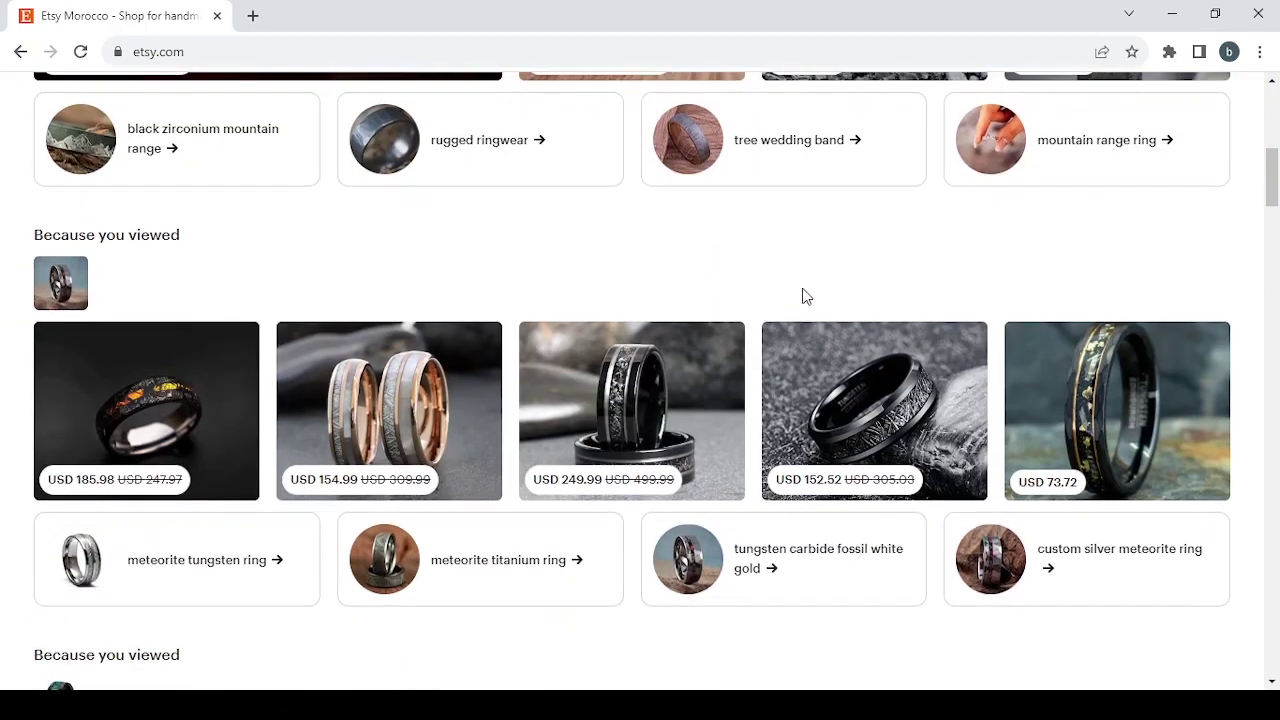
scroll(806, 296, "down", 2)
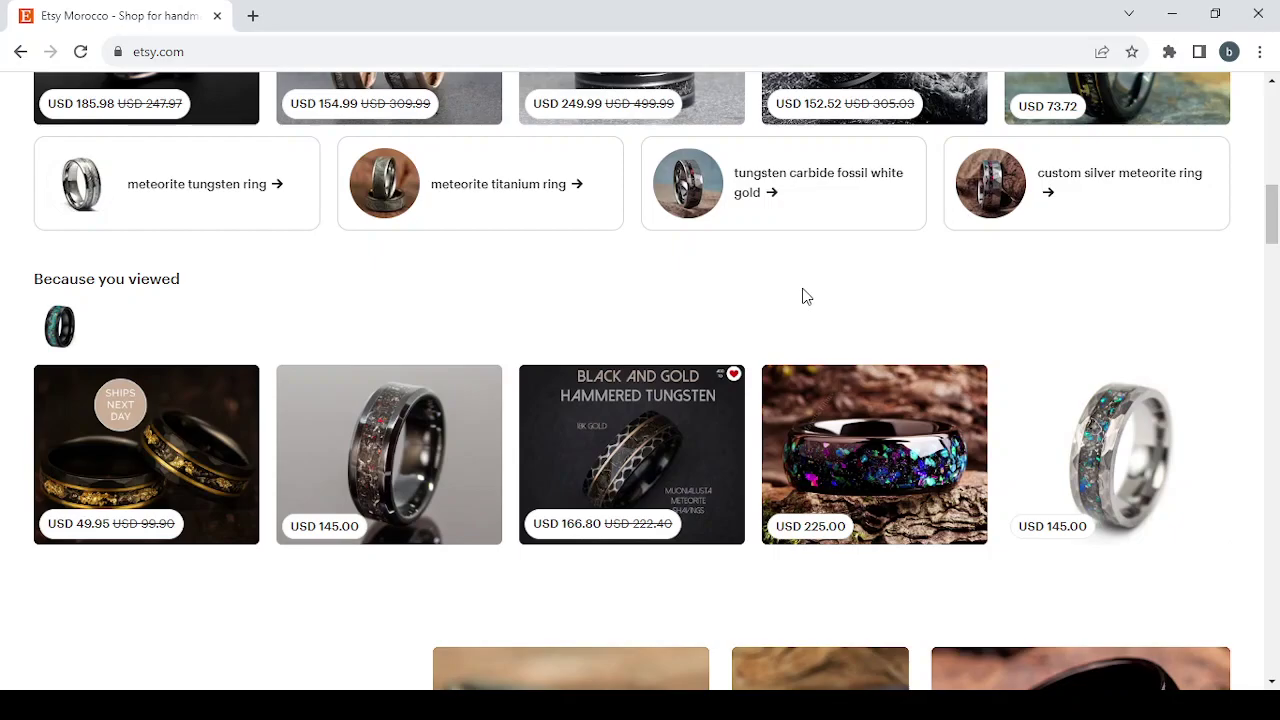
scroll(806, 296, "up", 12)
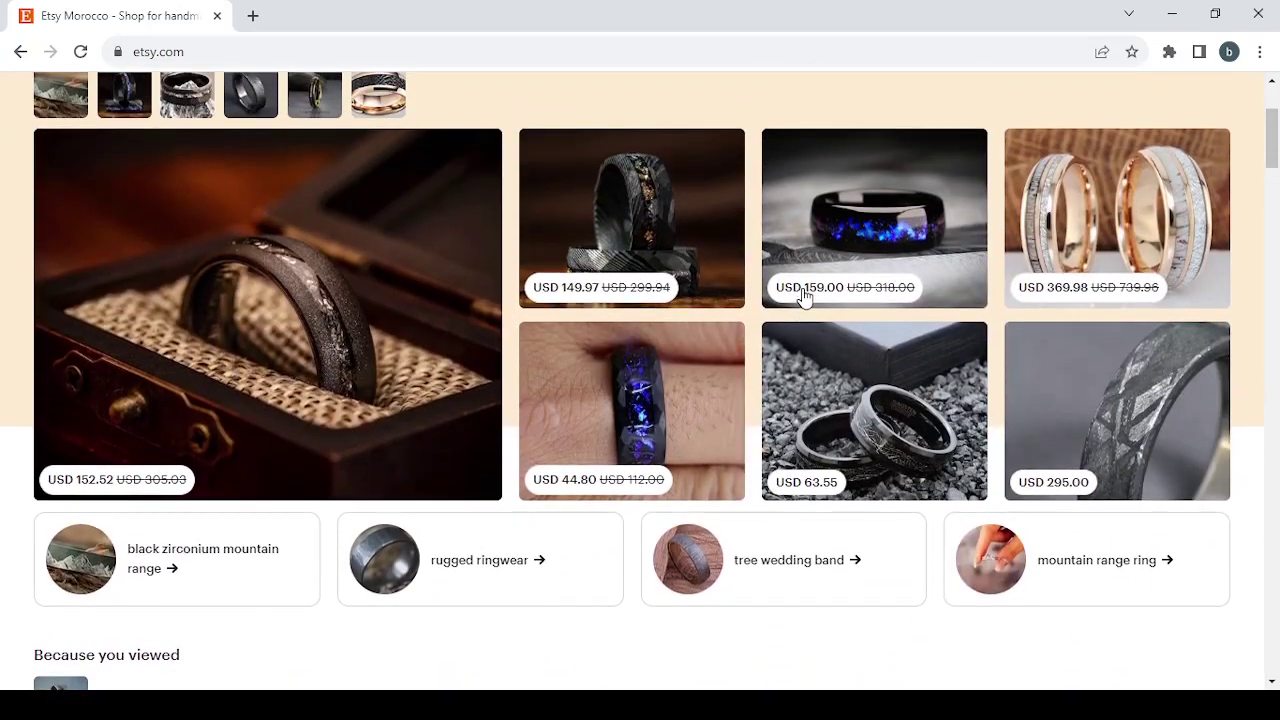
scroll(806, 296, "down", 6)
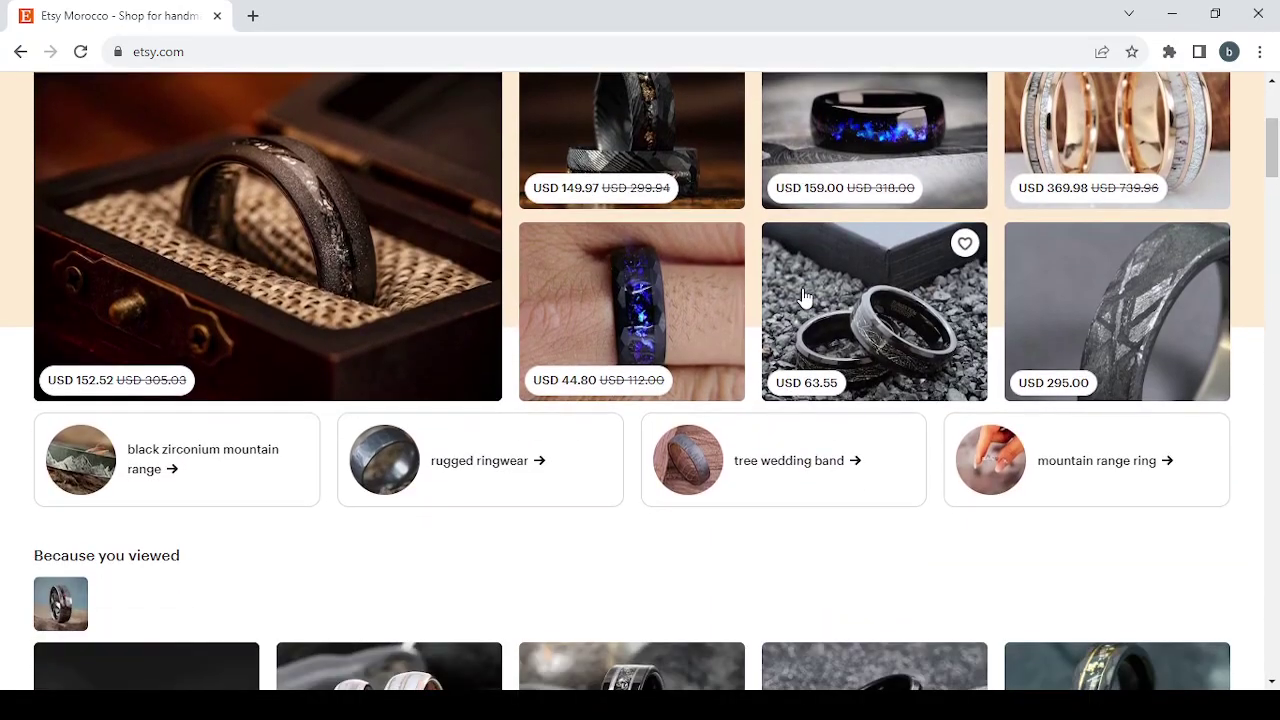
scroll(806, 298, "down", 3)
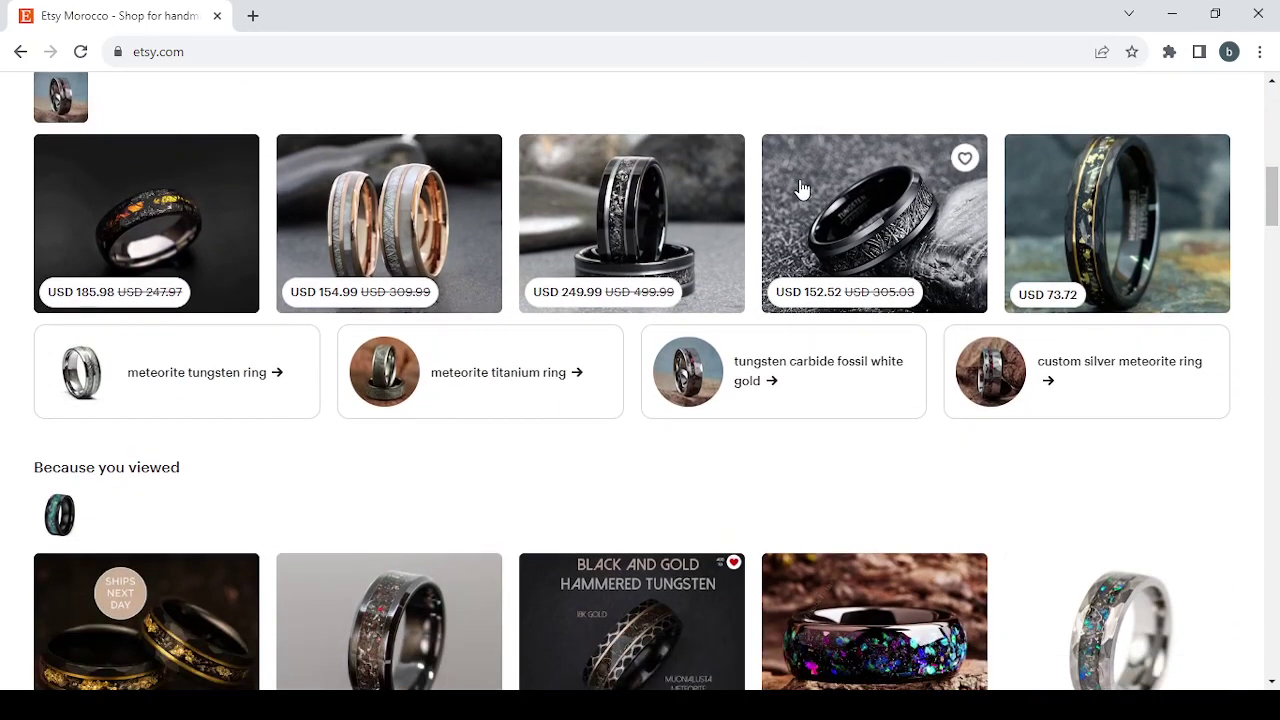
scroll(931, 457, "down", 6)
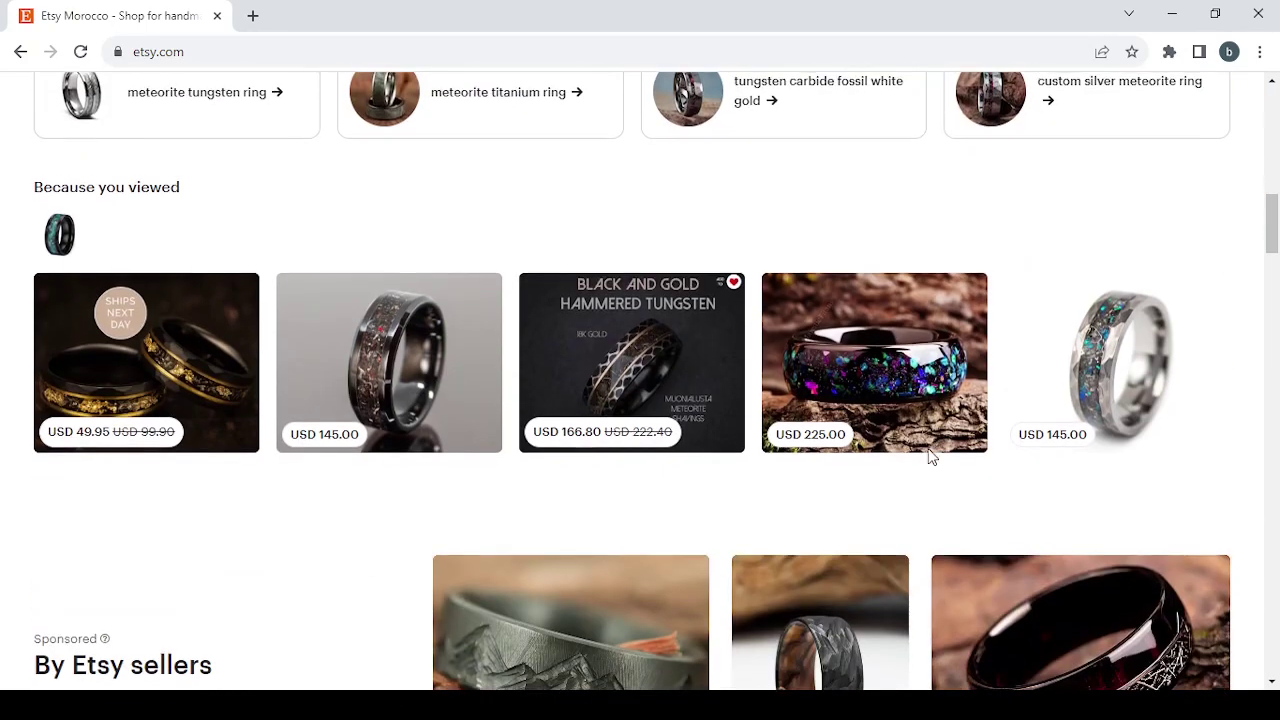
scroll(931, 457, "down", 2)
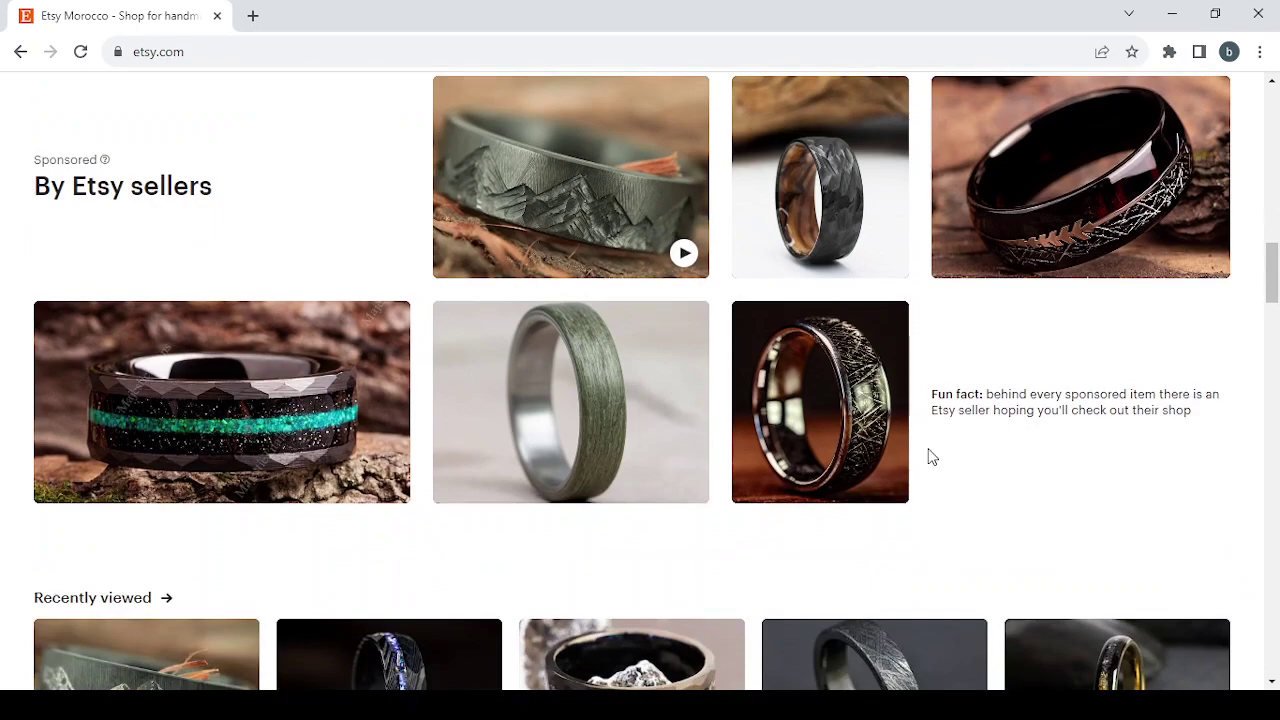
scroll(932, 457, "down", 2)
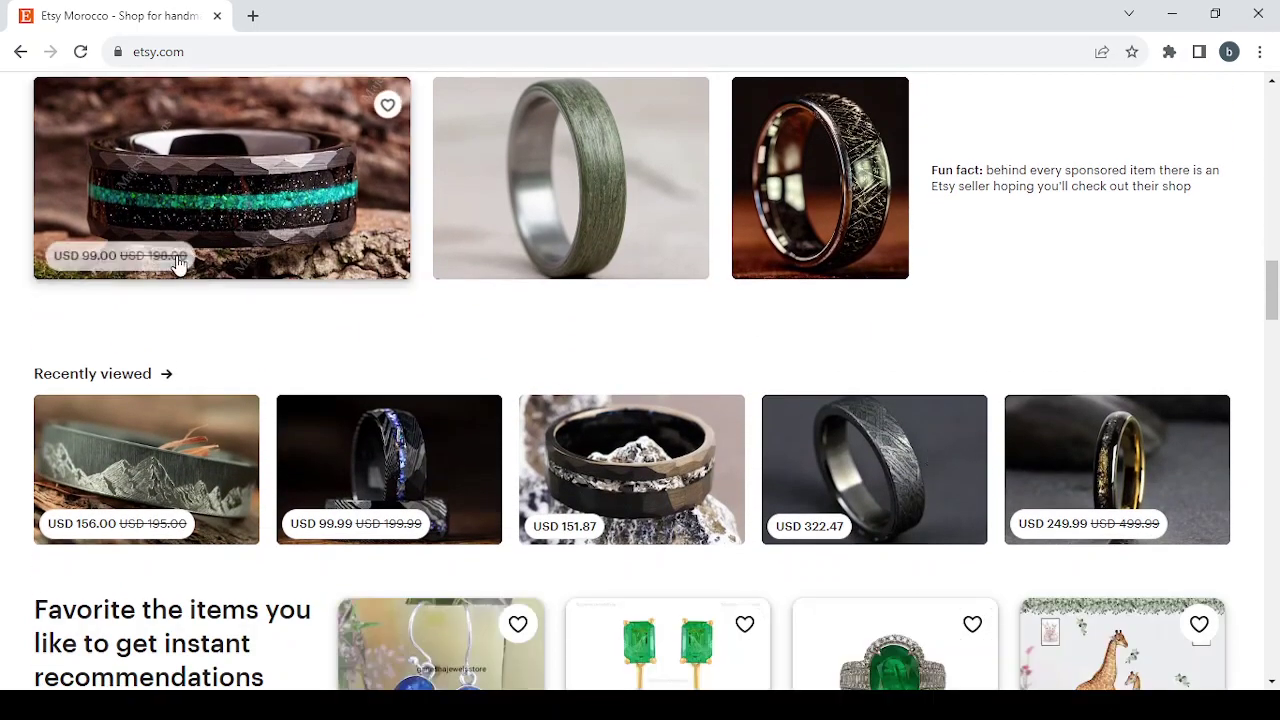
scroll(215, 233, "up", 1)
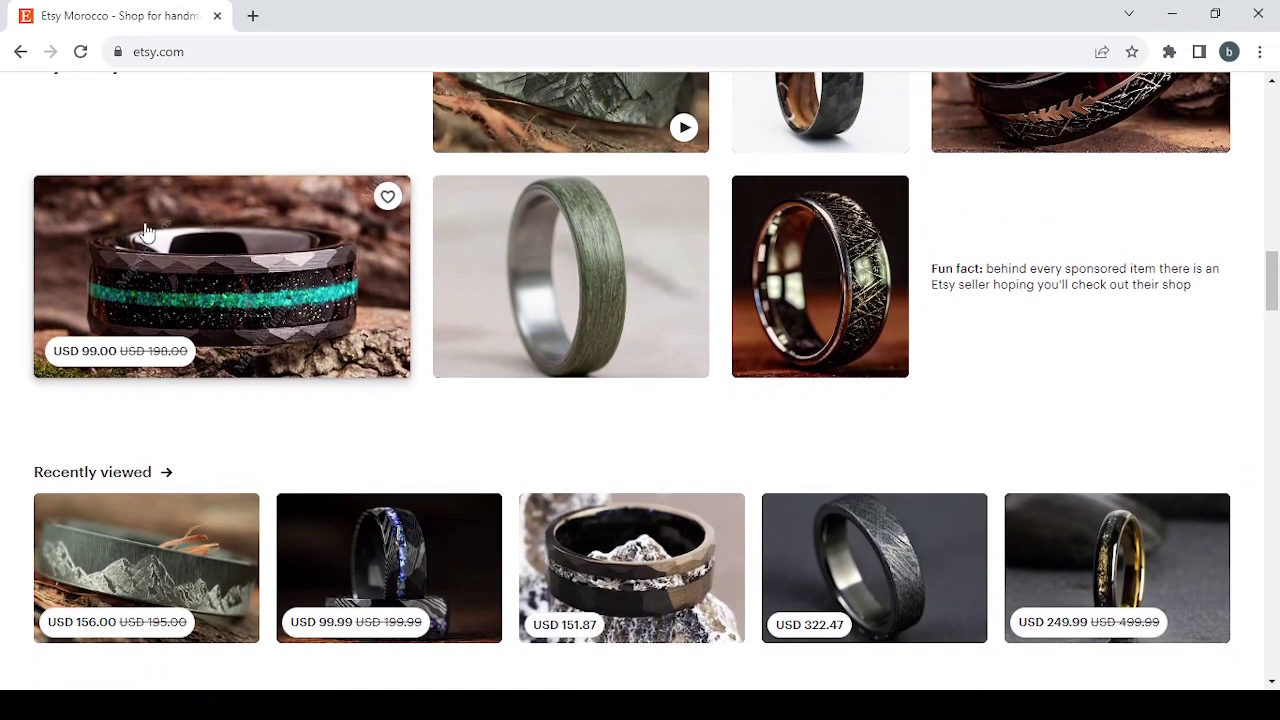
Open the sponsored black ring with the green opal stripe and view its photos up to the fourth one.
left_click(282, 268)
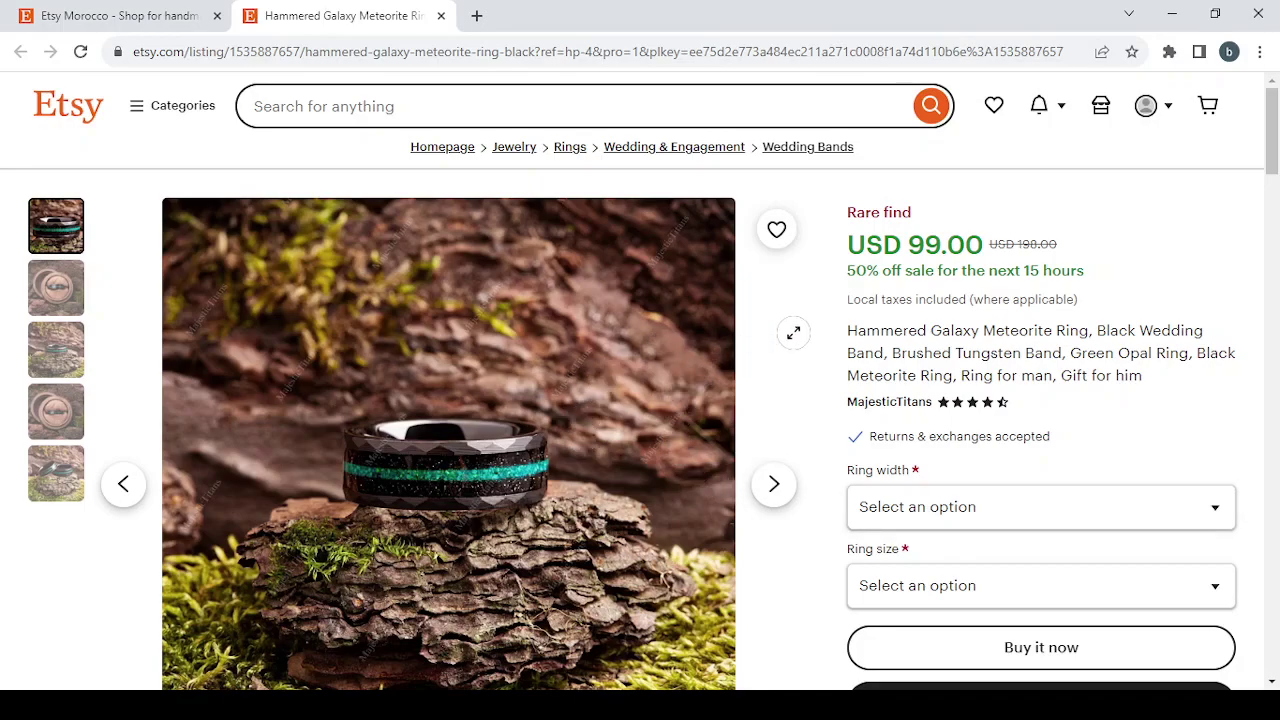
scroll(793, 332, "down", 1)
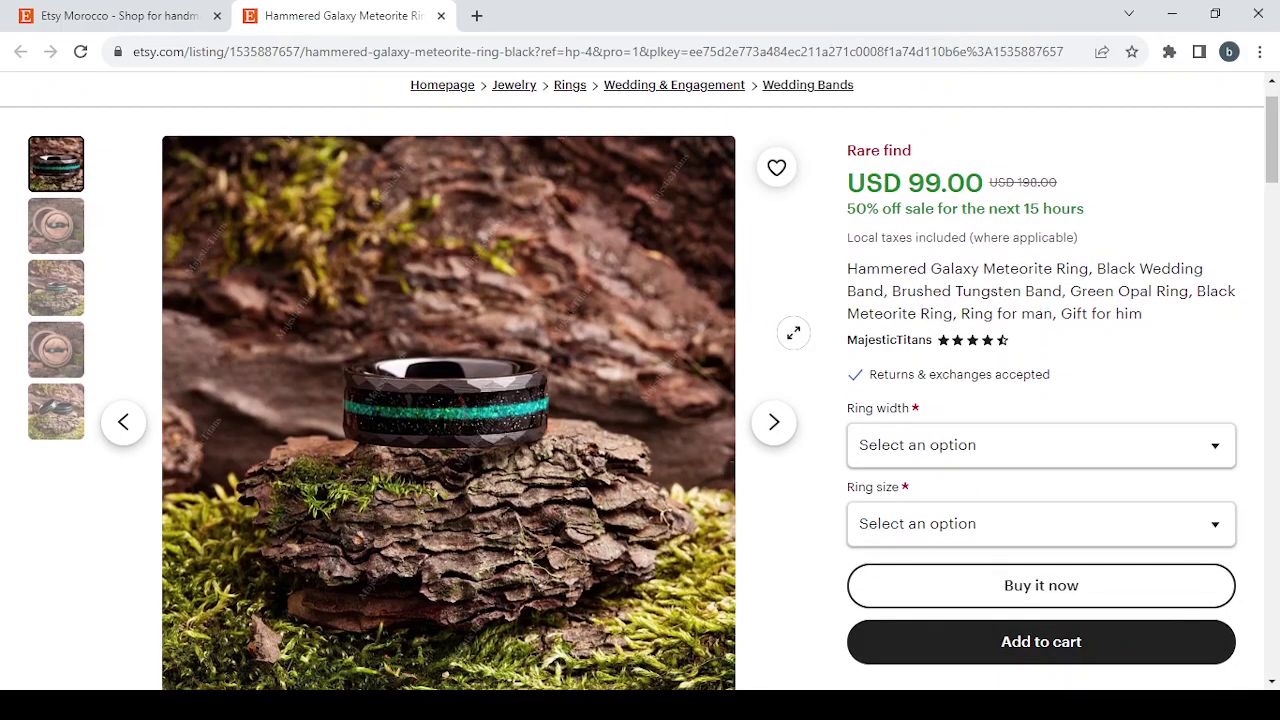
left_click(774, 423)
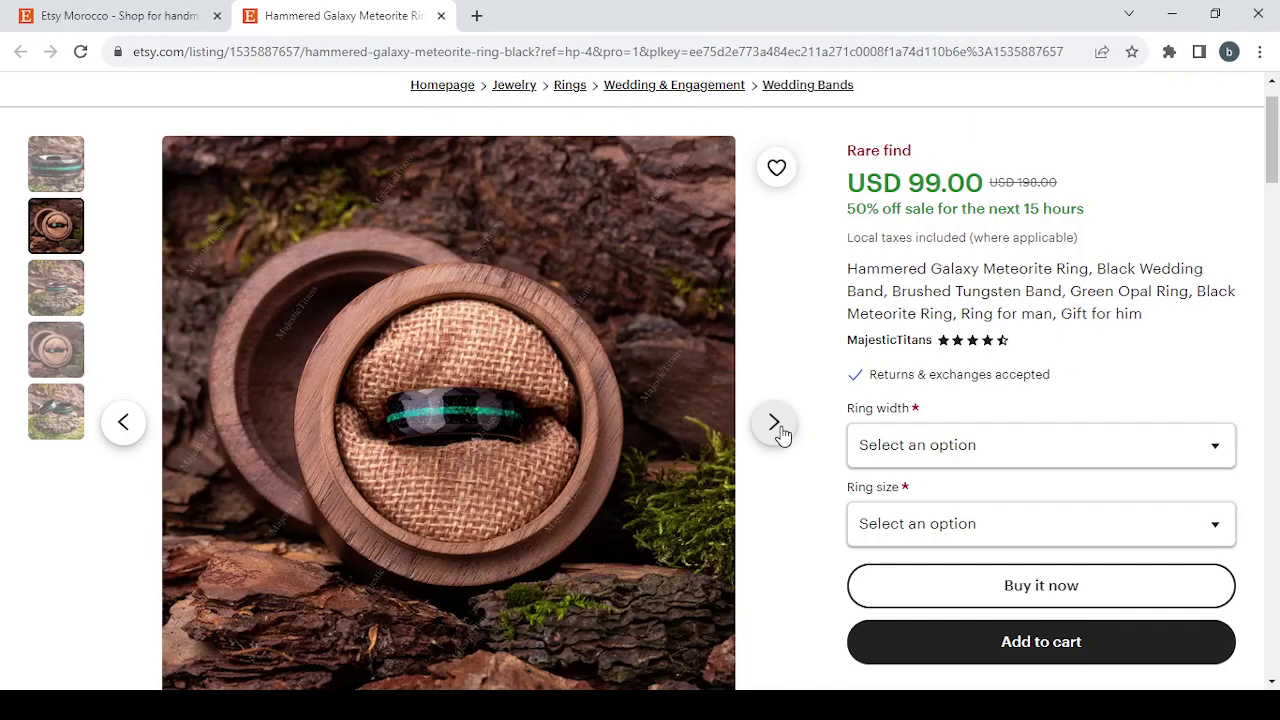
left_click(776, 425)
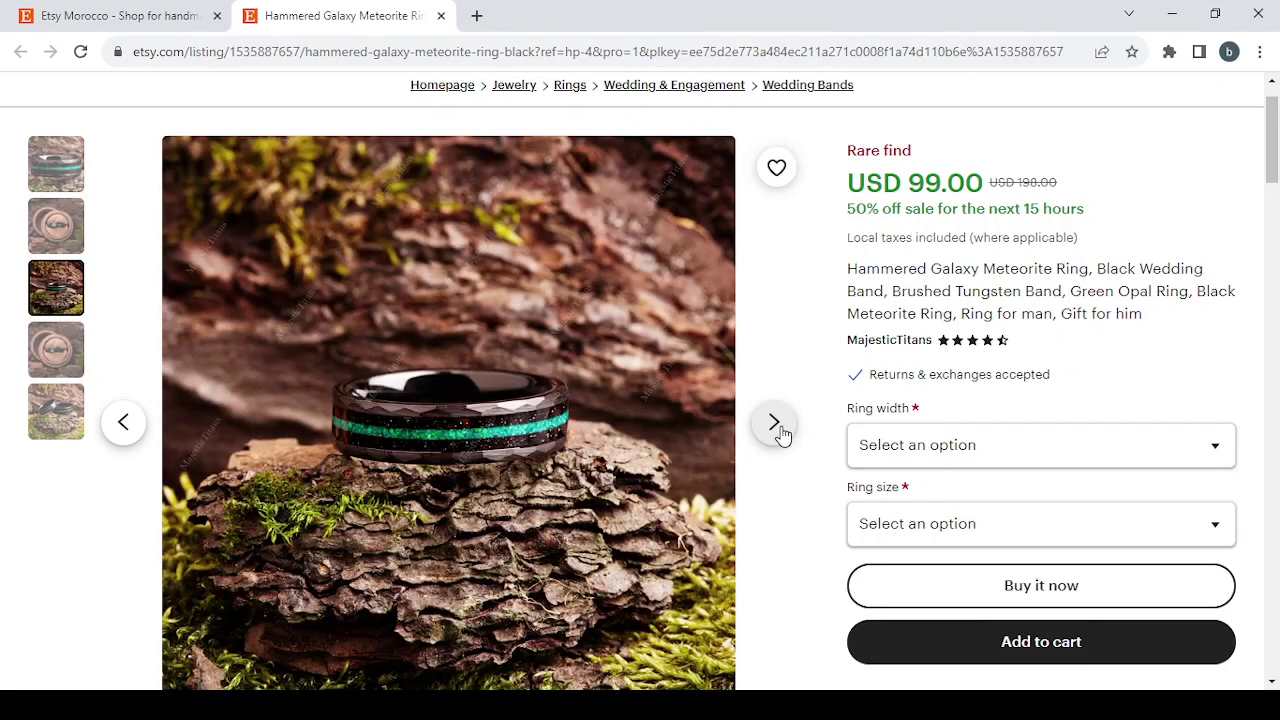
left_click(781, 428)
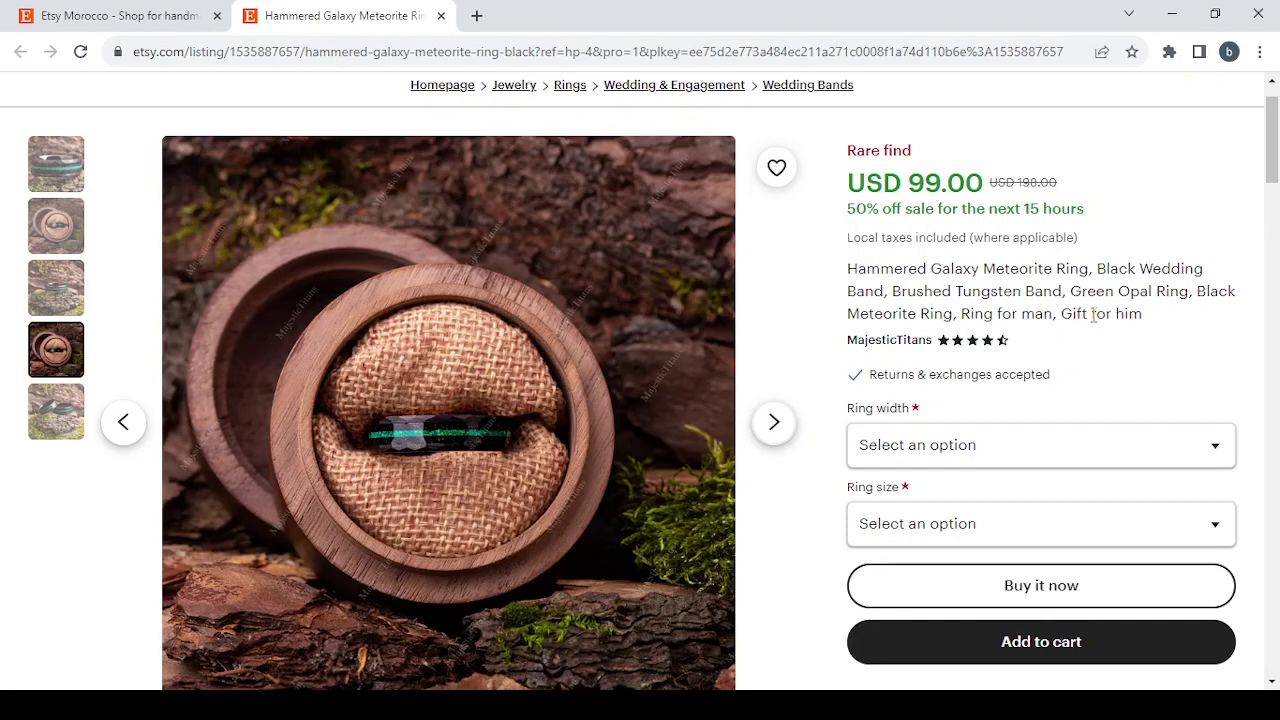
Examine the ring listing's purchase options, item details, shop reviews, and shipping and return policies.
scroll(1093, 315, "down", 1)
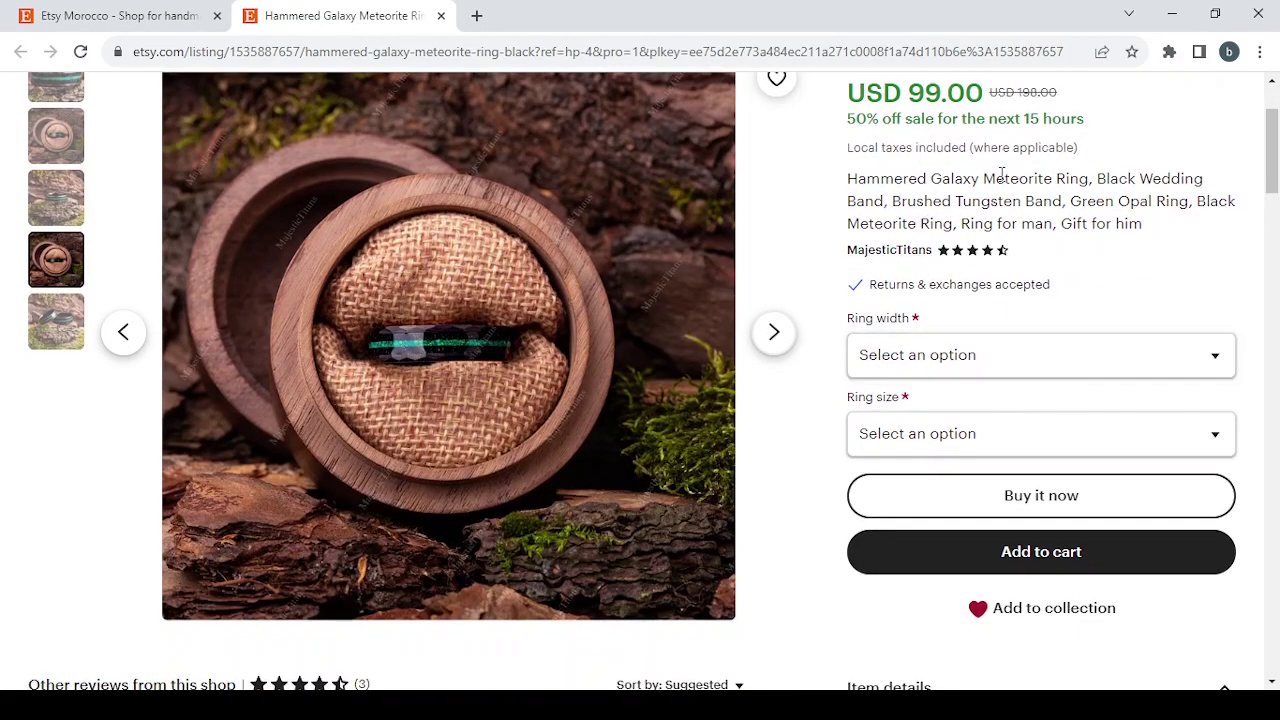
scroll(1023, 369, "down", 2)
scroll(1021, 369, "down", 3)
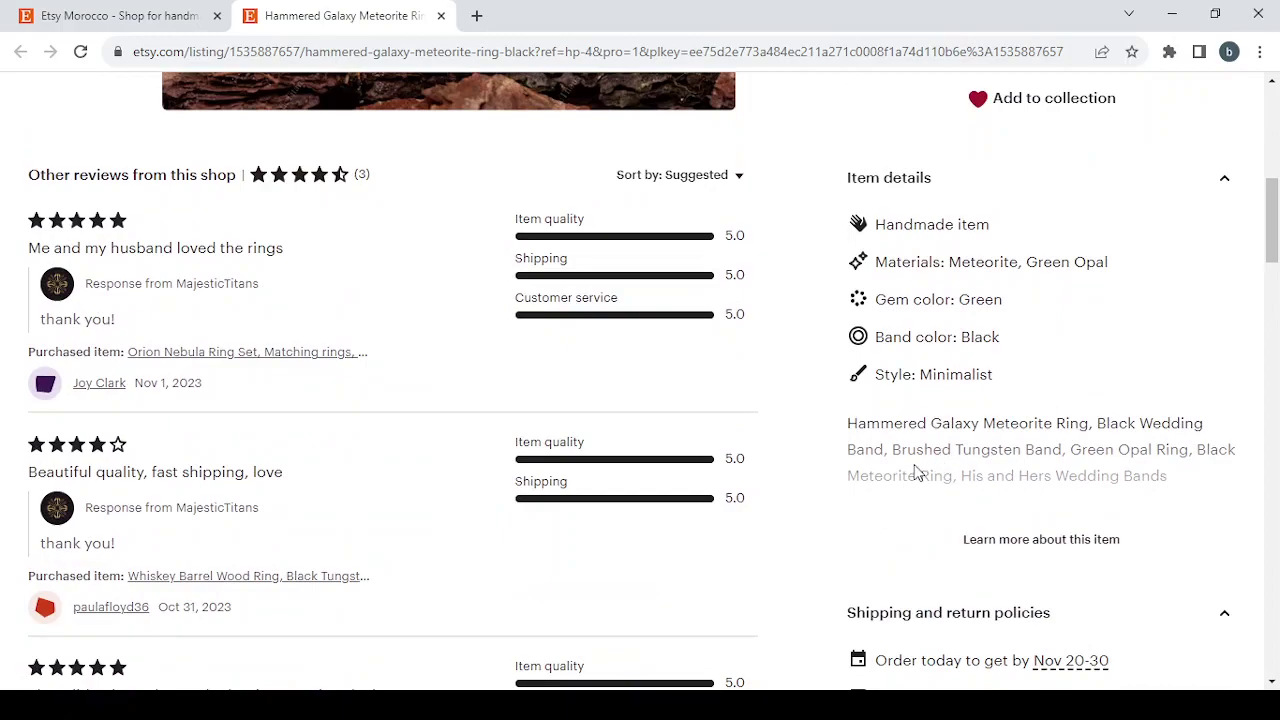
scroll(914, 466, "up", 2)
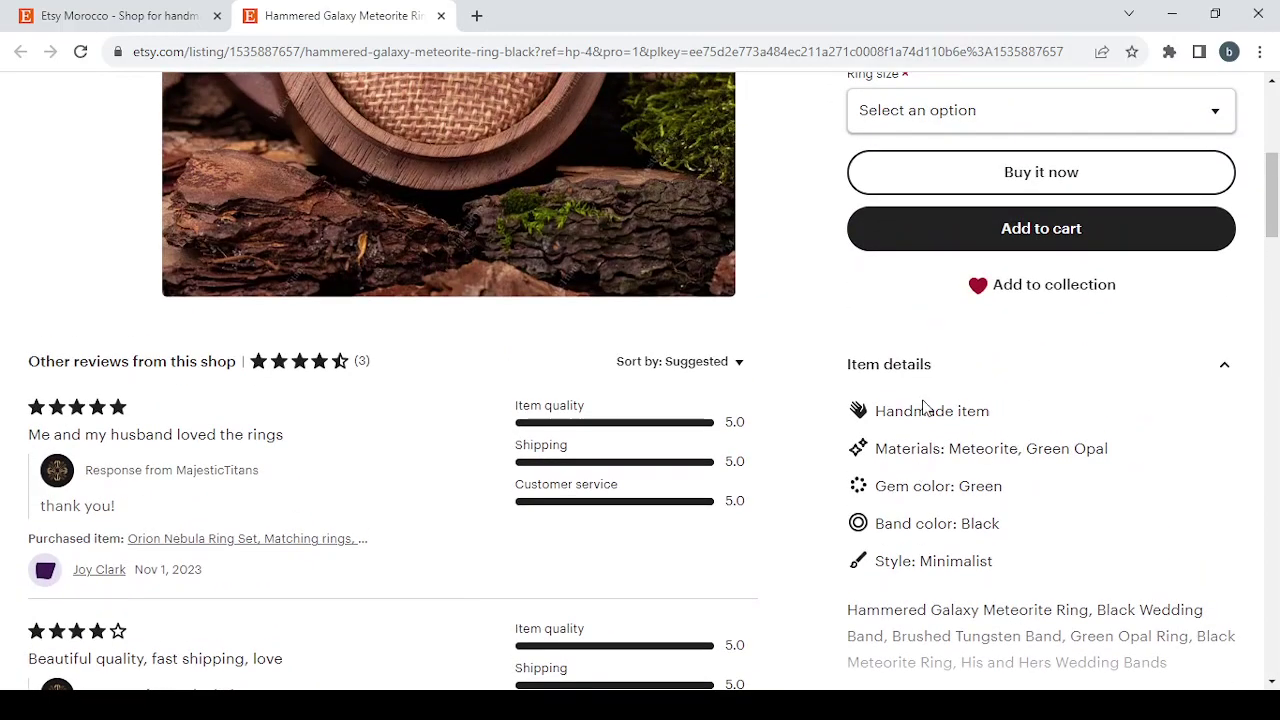
scroll(920, 408, "down", 1)
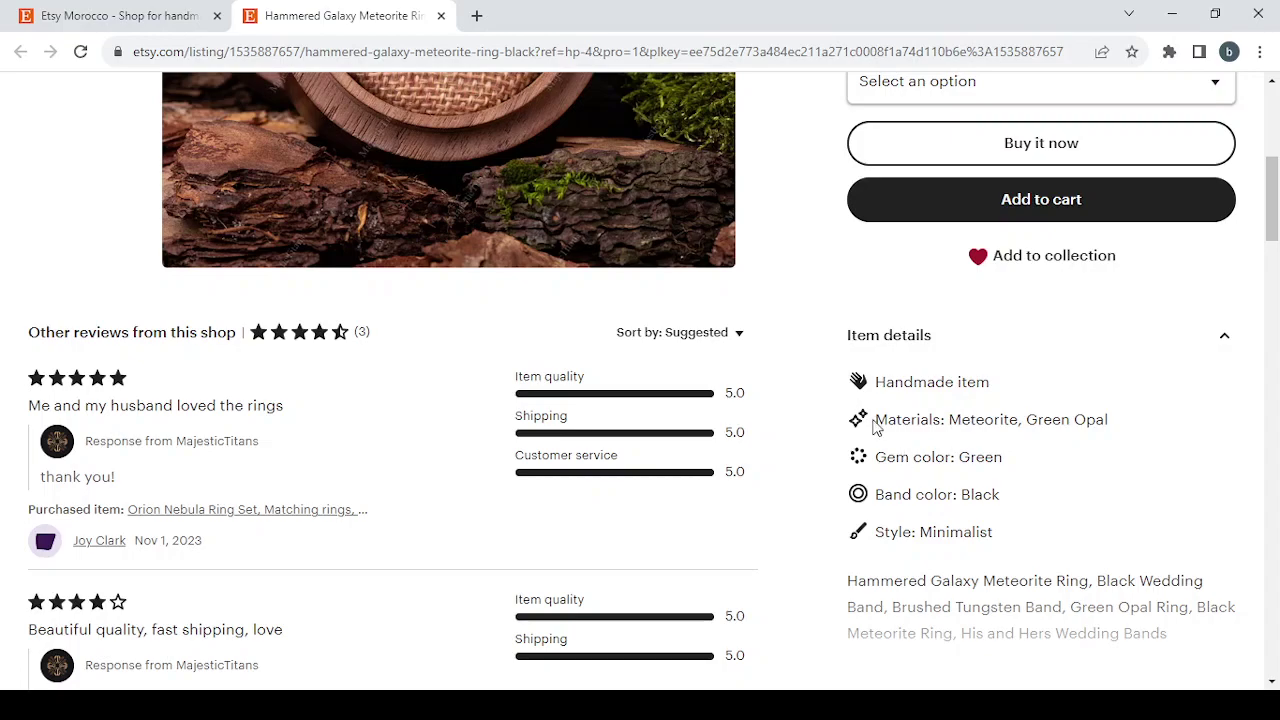
scroll(697, 318, "up", 1)
scroll(697, 318, "down", 2)
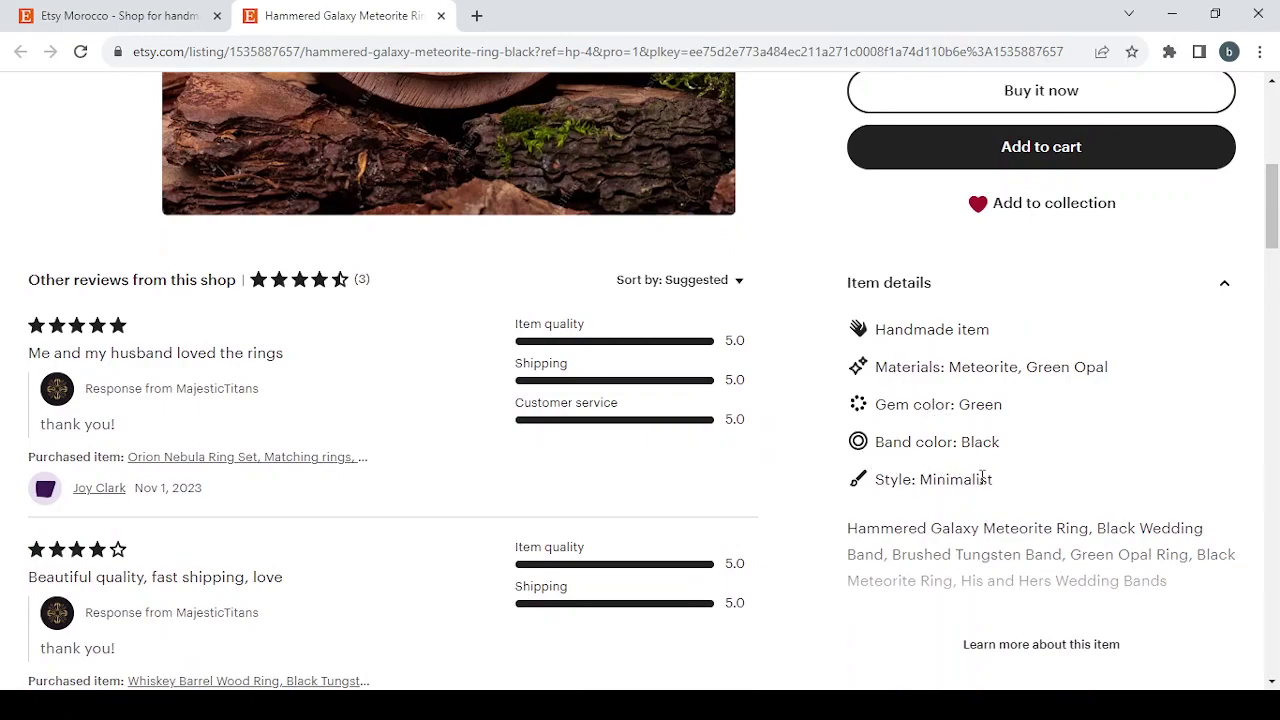
scroll(985, 479, "down", 4)
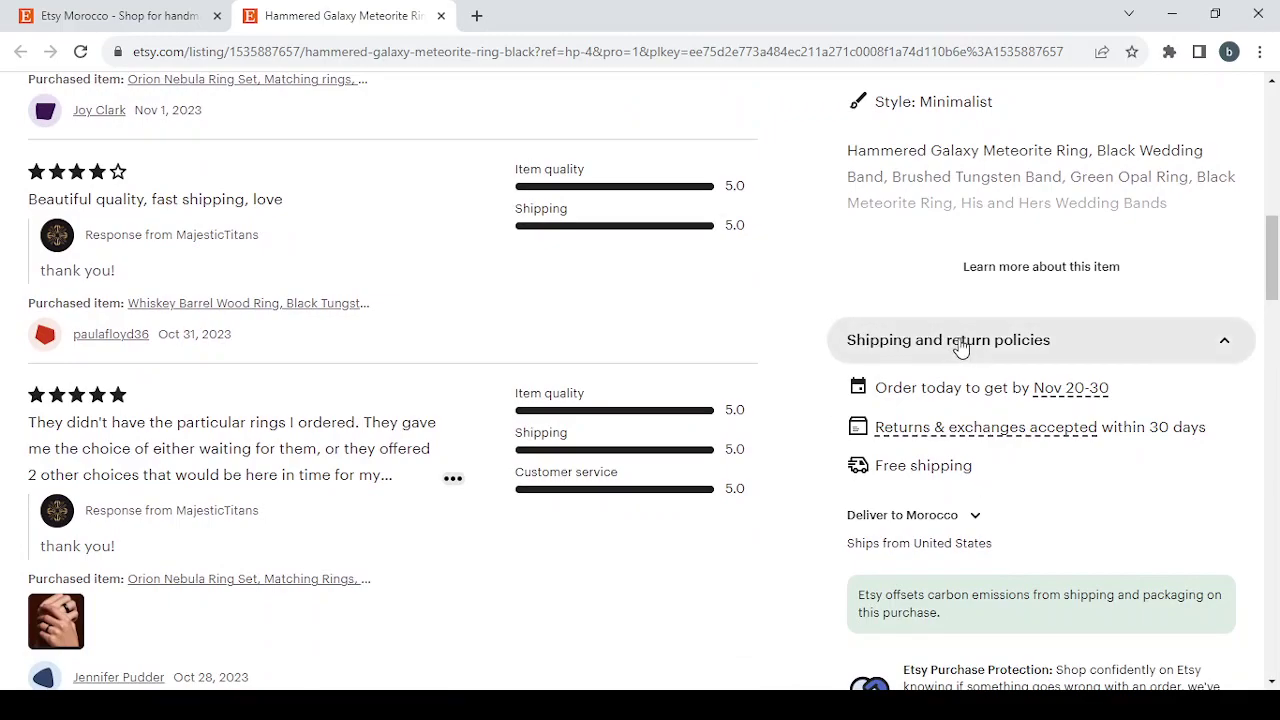
scroll(446, 303, "up", 20)
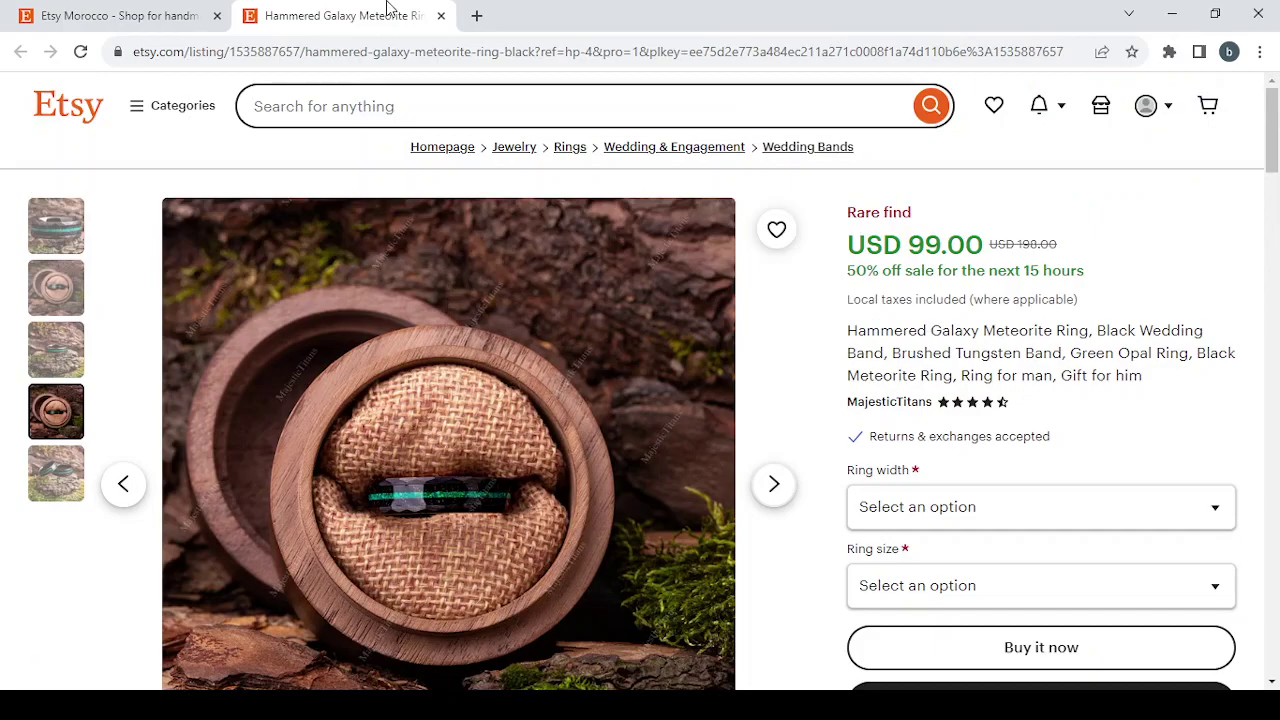
Close the ring listing and open Shop Manager from the home page.
left_click(441, 16)
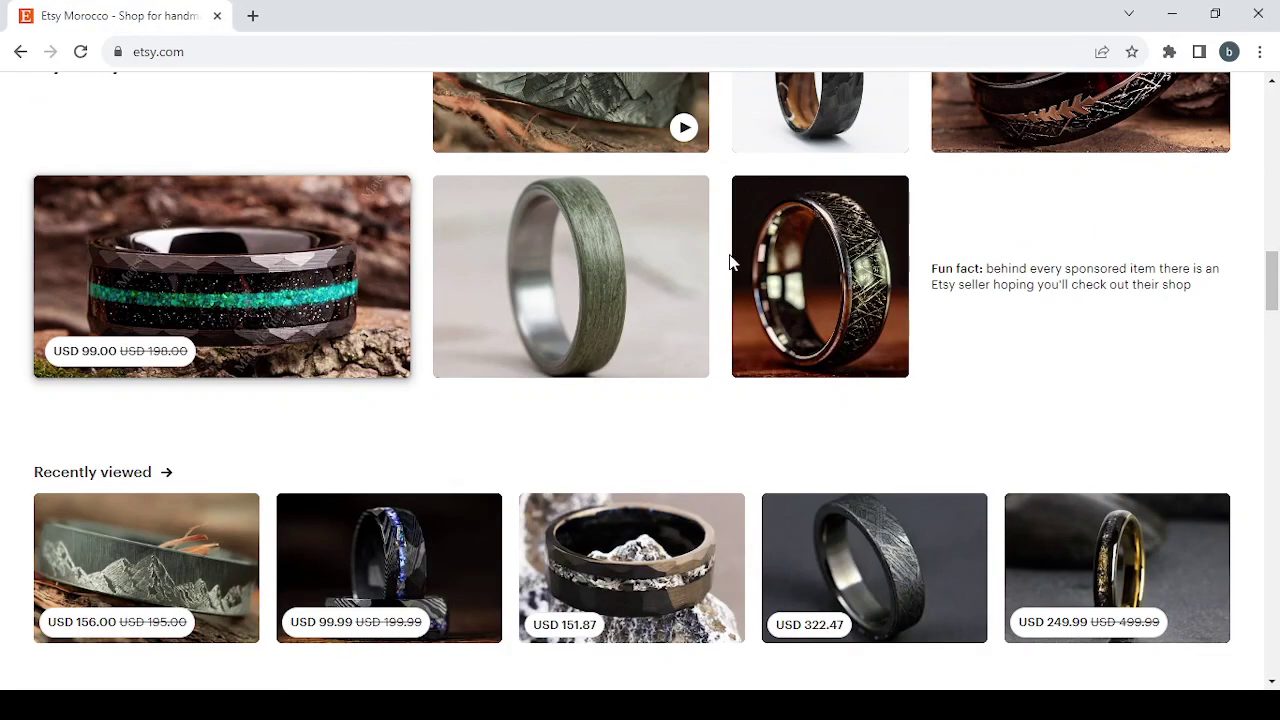
scroll(603, 343, "up", 15)
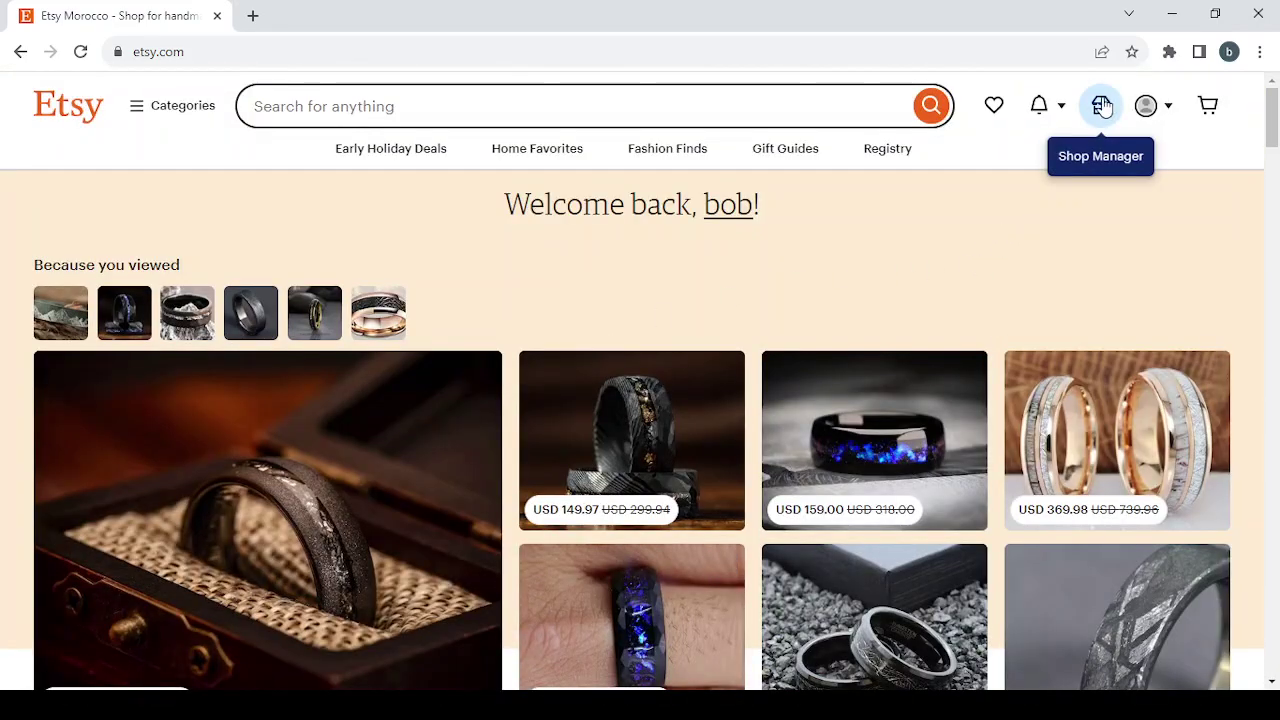
left_click(1101, 106)
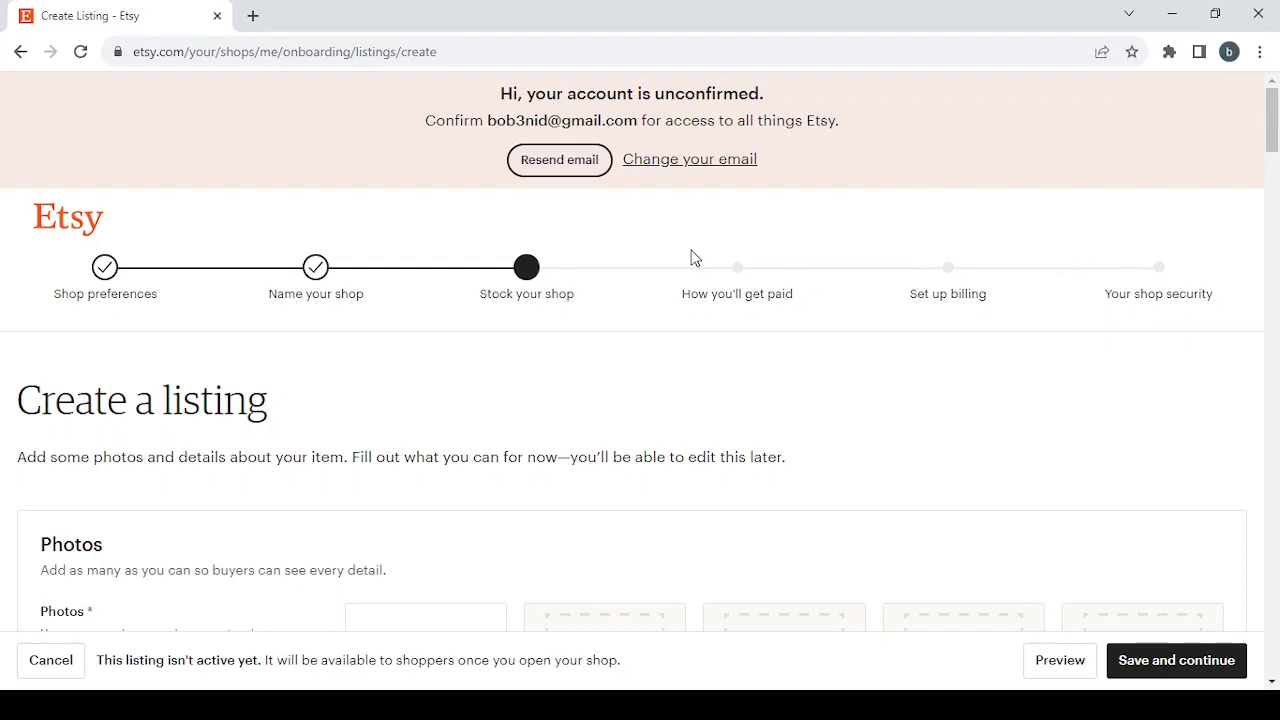
Return to the Shop preferences stage, set the shop currency to United States Dollar, and save to continue.
left_click(106, 270)
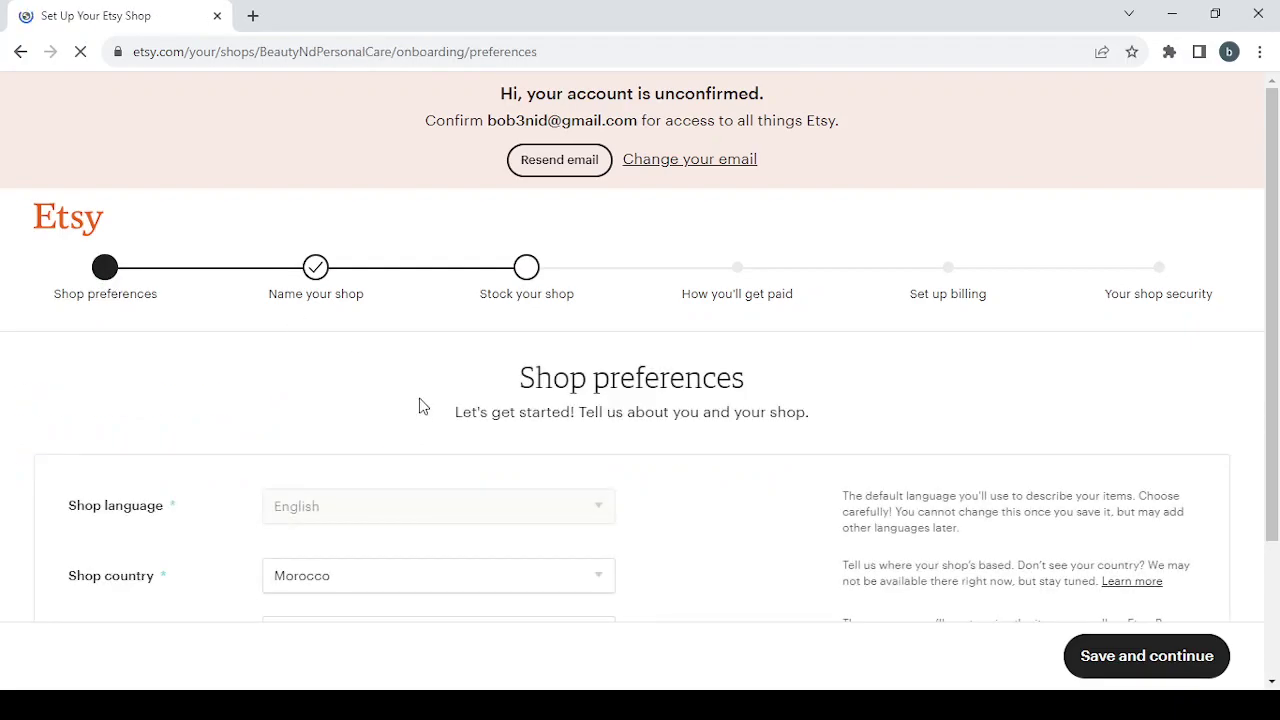
scroll(420, 405, "down", 2)
mouse_move(310, 327)
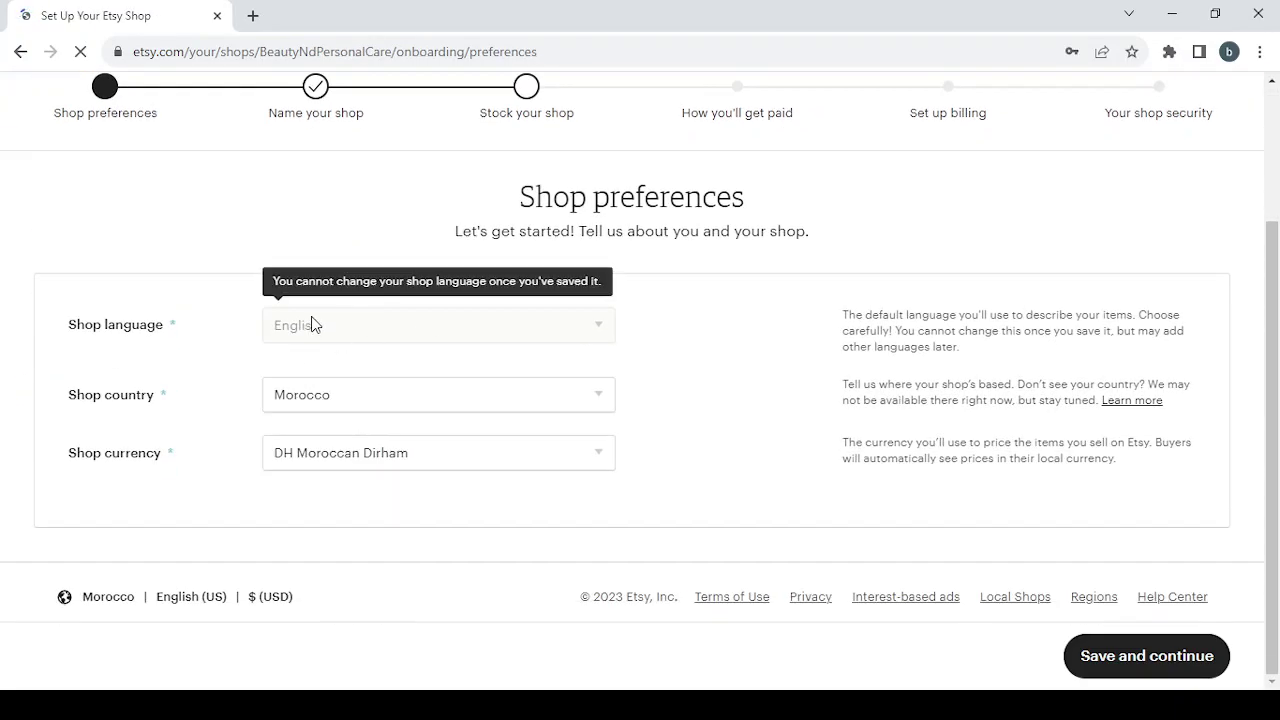
left_click(476, 460)
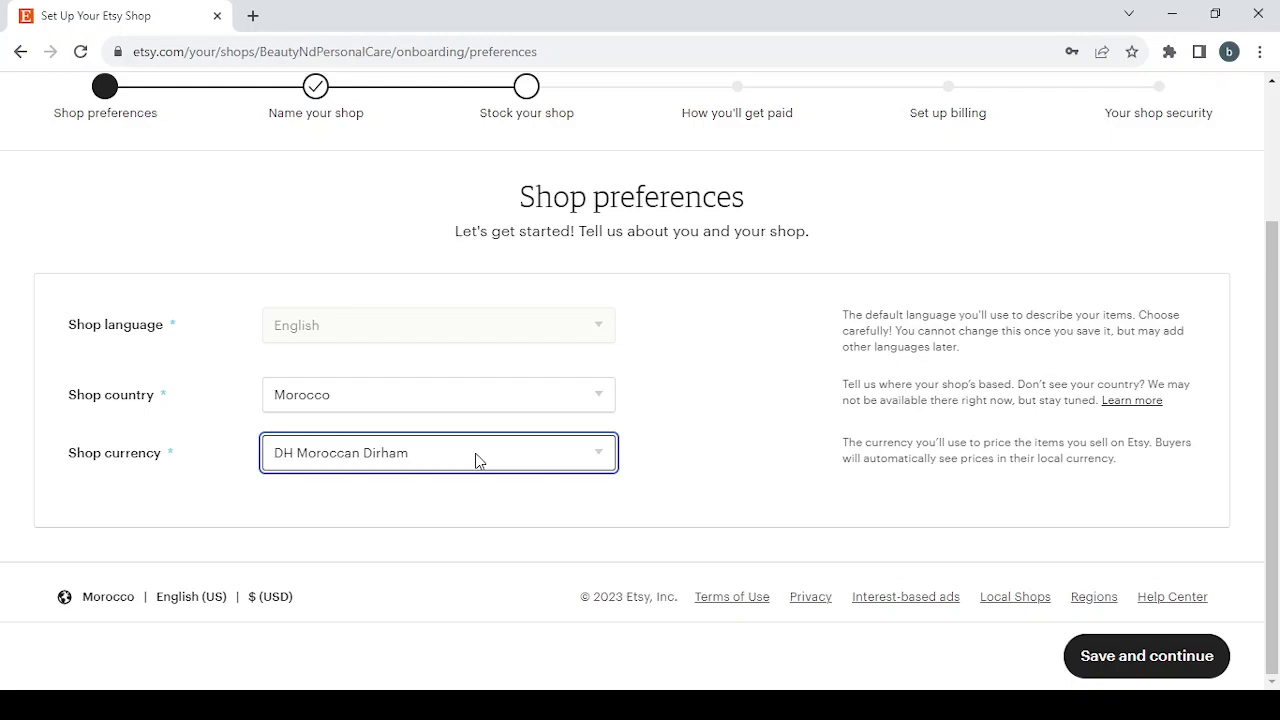
left_click(388, 127)
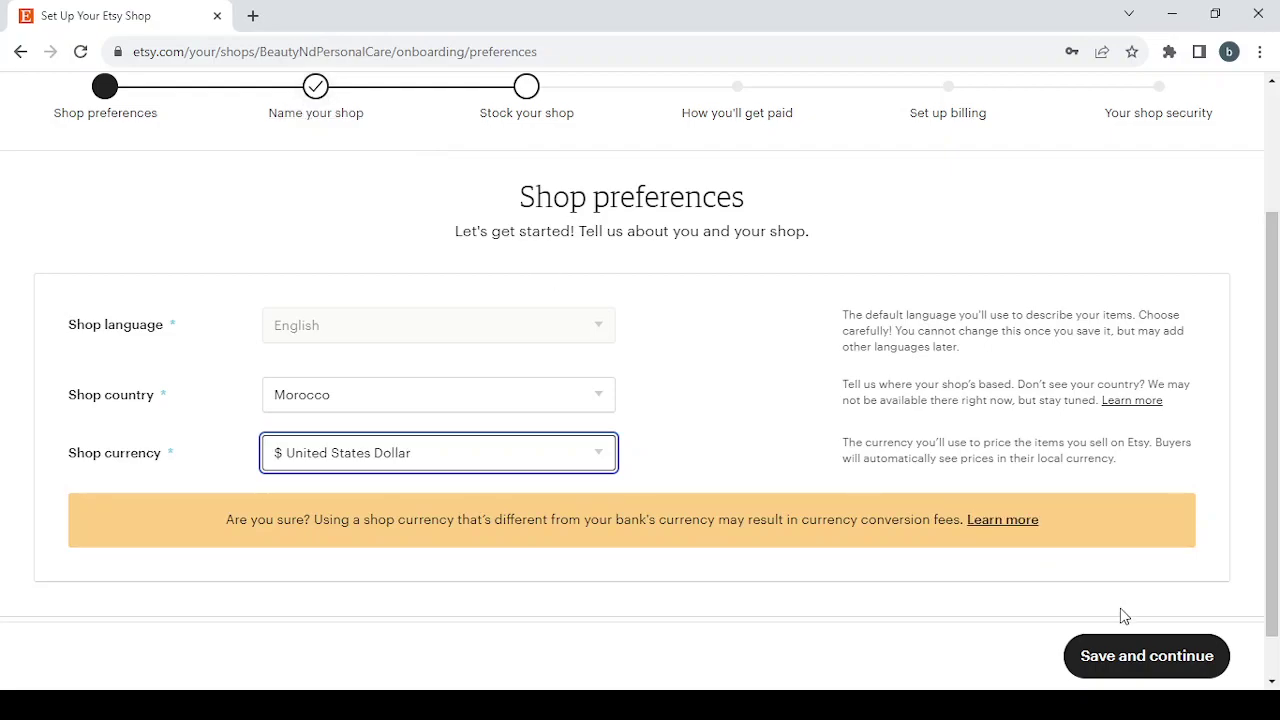
left_click(1146, 657)
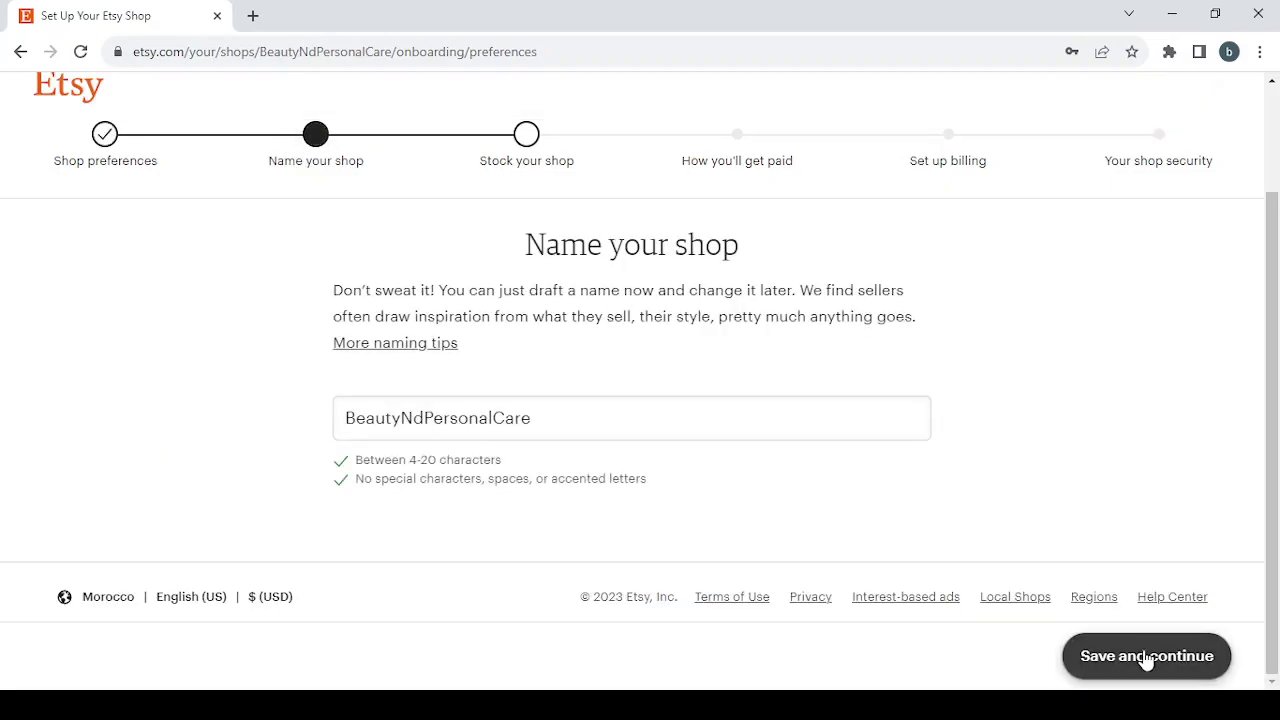
Replace the shop name with ElectronicsAccessories, leaving out spaces and the ampersand.
left_click(527, 417)
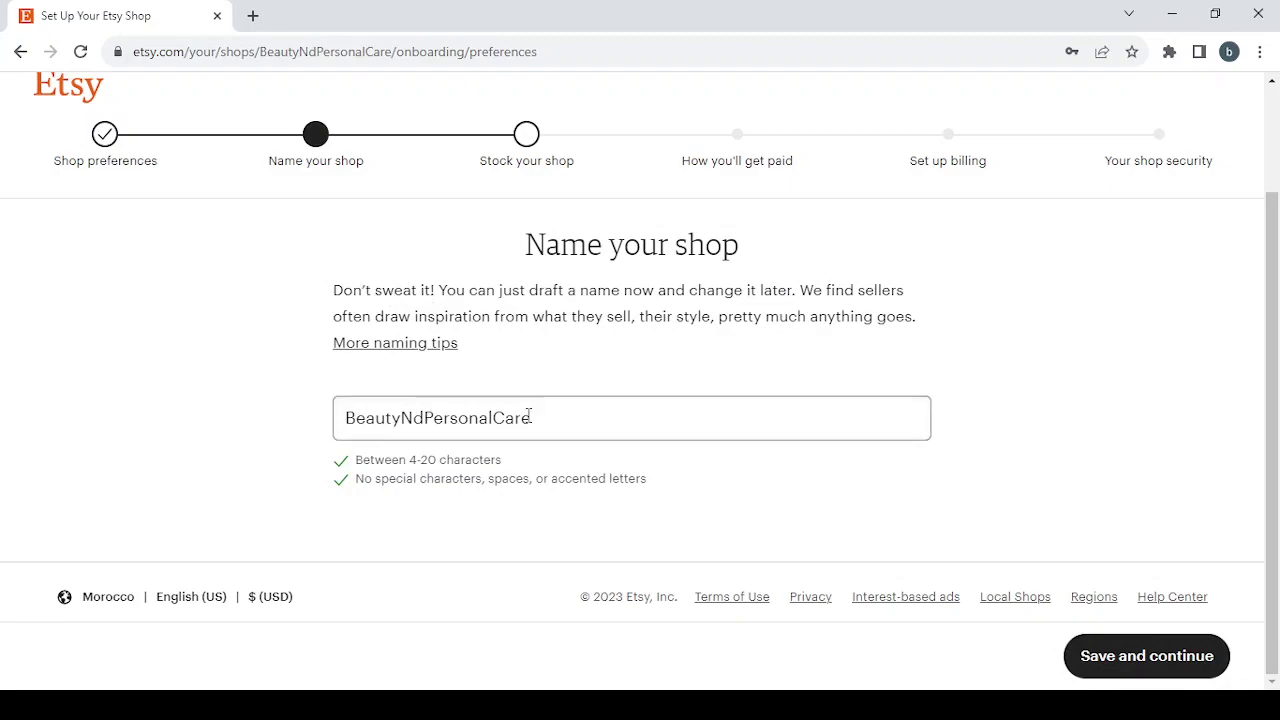
left_click_drag(537, 417, 282, 412)
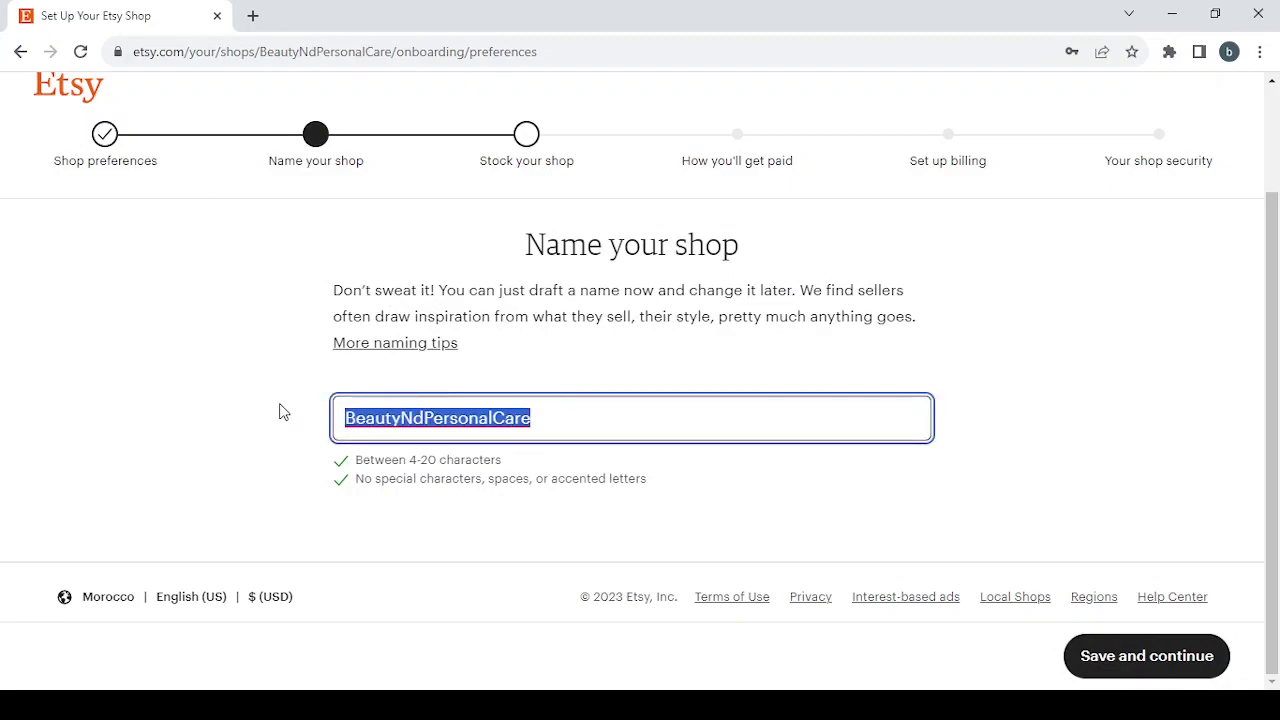
type("Electronics & Accessories")
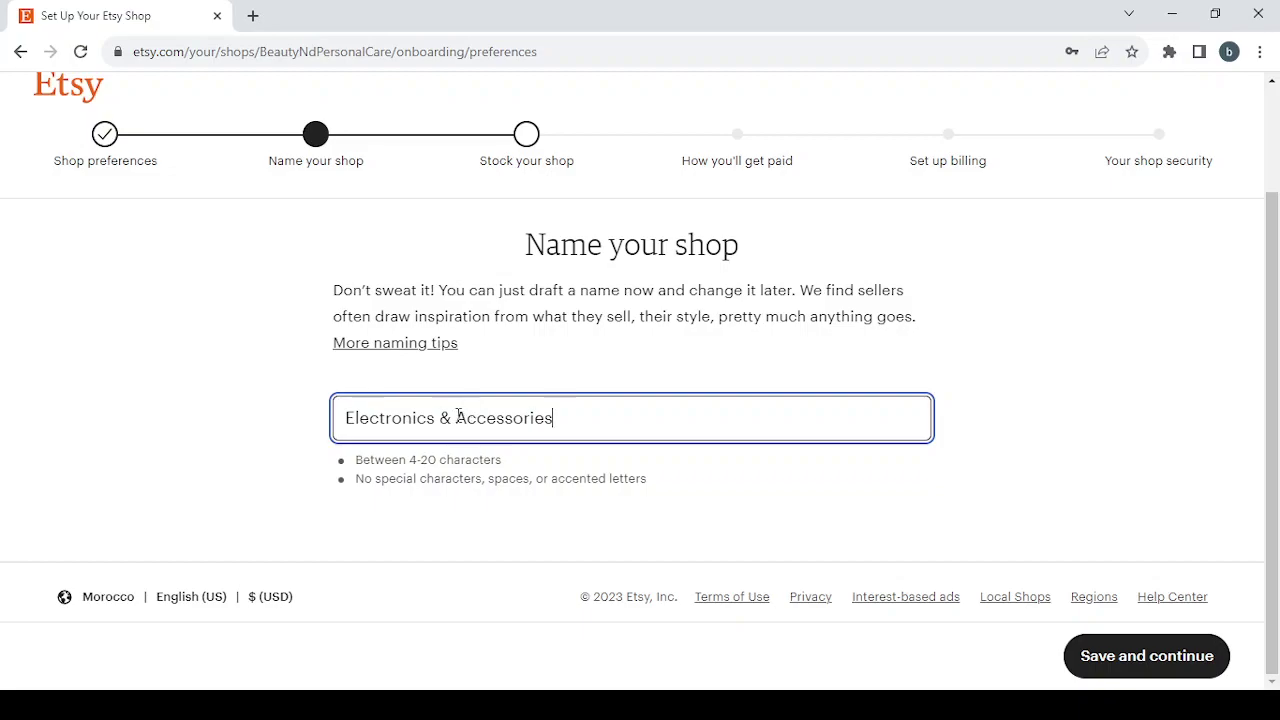
left_click(458, 415)
key("BackSpace")
key("BackSpace")
key("BackSpace")
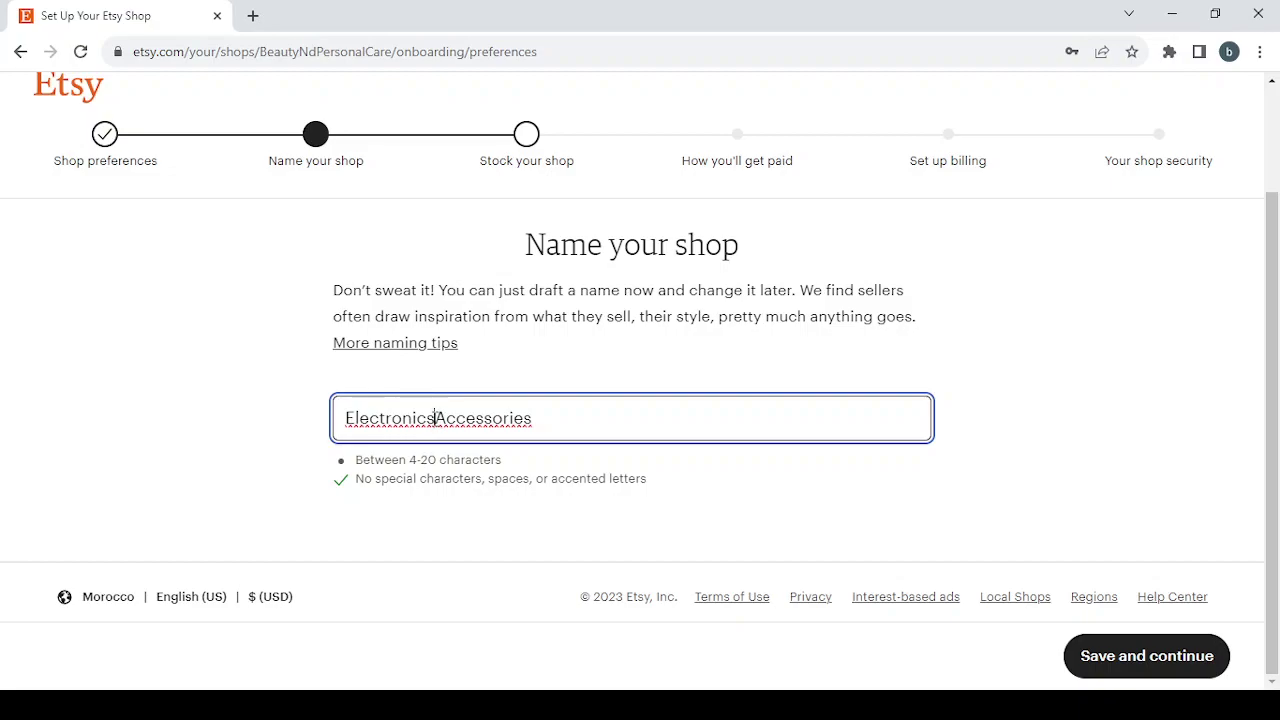
Shorten the shop name to EAccessories and look through the suggested alternative names.
left_click_drag(436, 418, 361, 425)
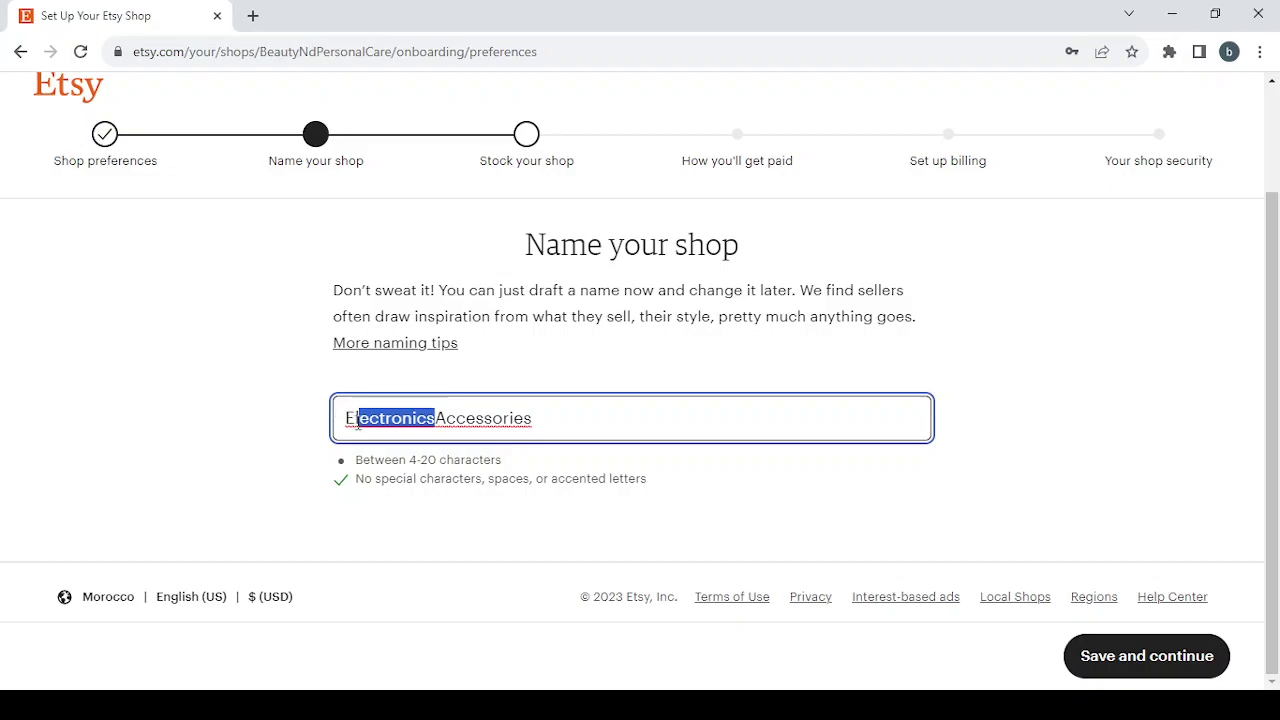
key("BackSpace")
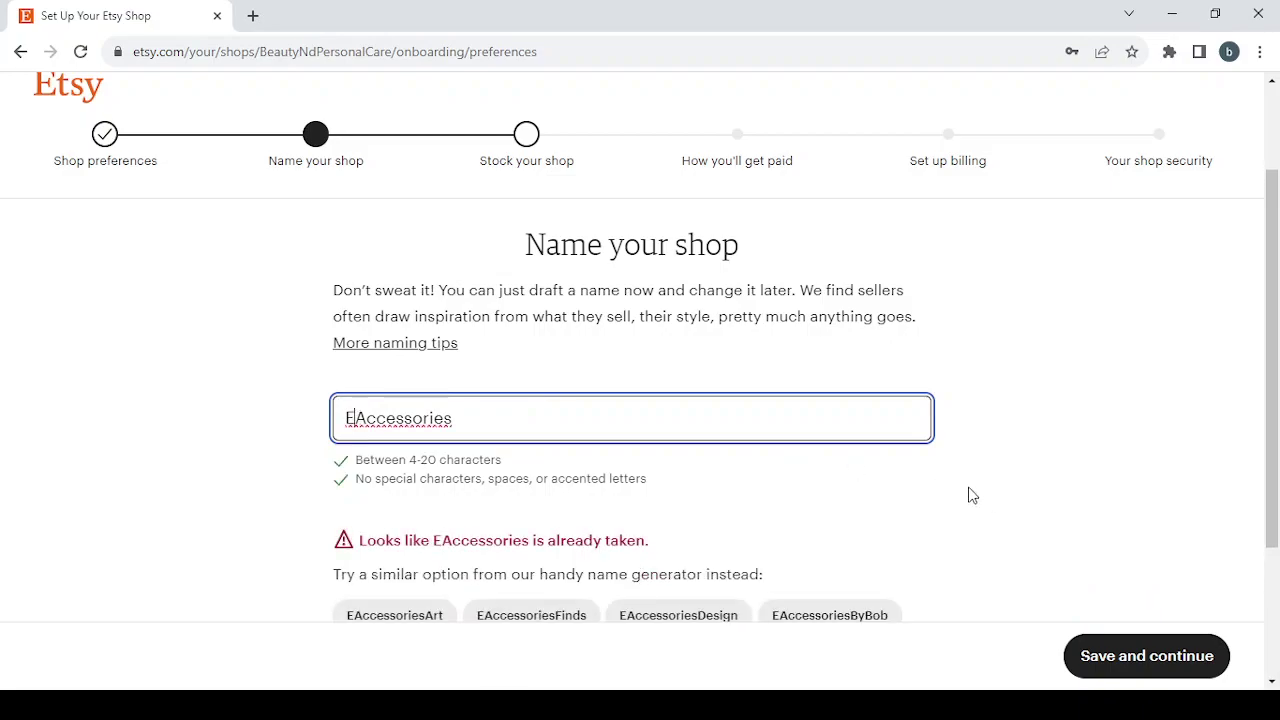
scroll(970, 495, "down", 2)
scroll(968, 495, "up", 1)
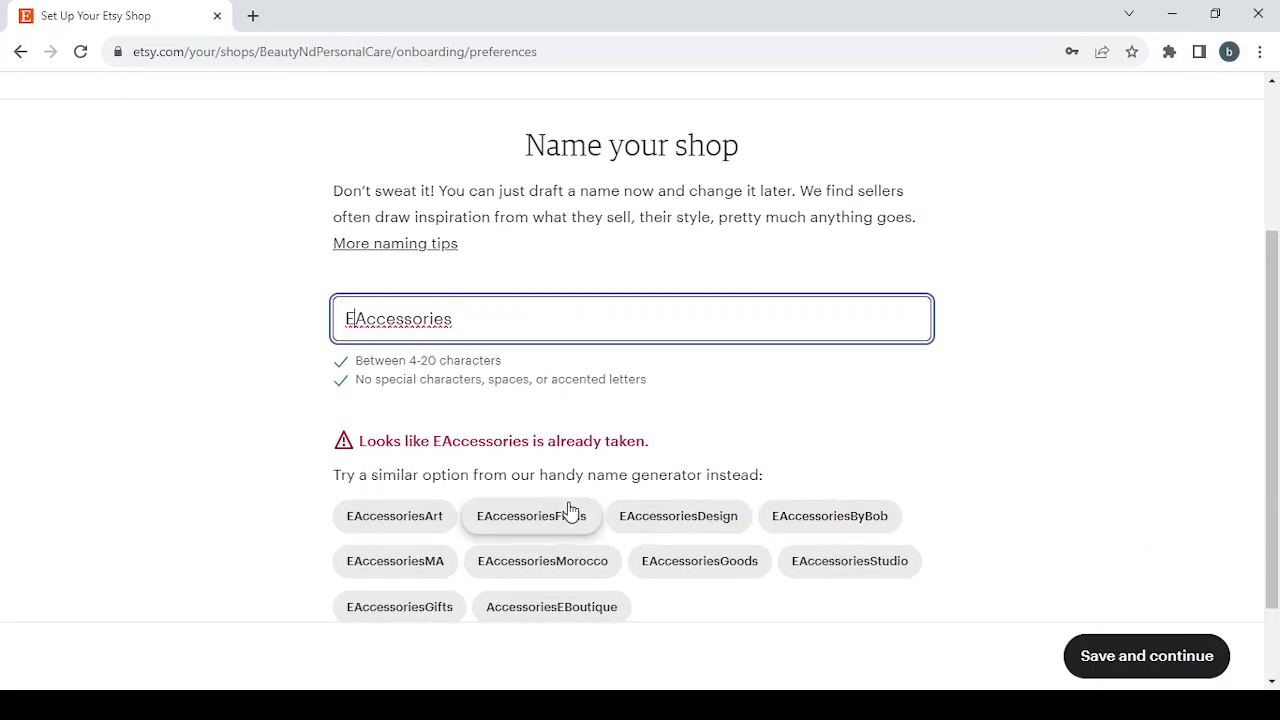
scroll(847, 437, "down", 1)
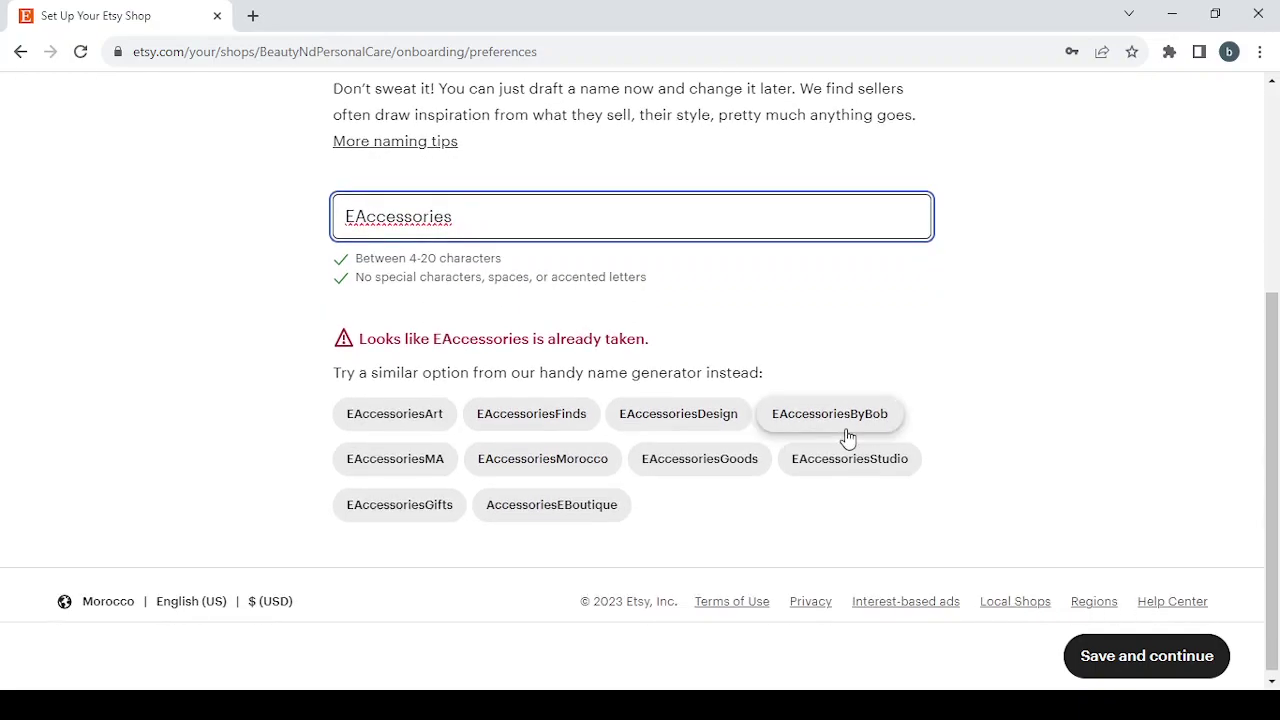
Change the shop name to ElectroAccessories1, then save it and continue to the Stock your shop stage.
left_click(357, 218)
type("lectr")
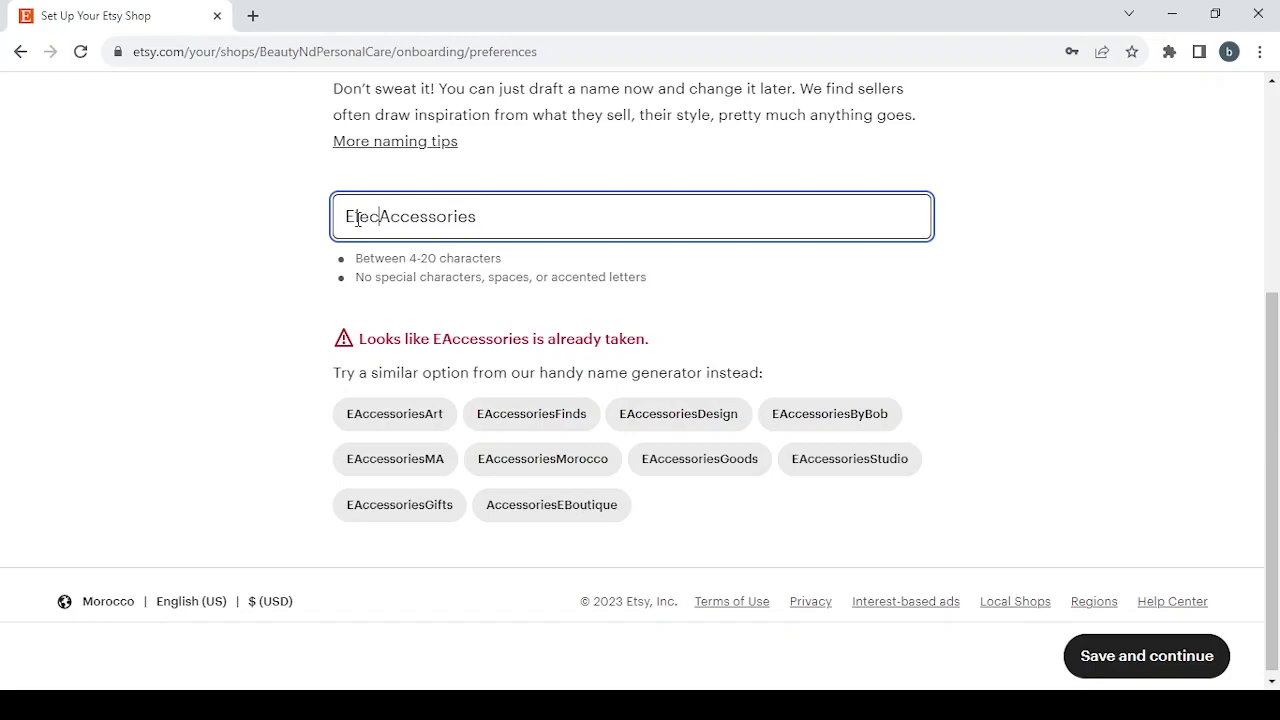
type("o")
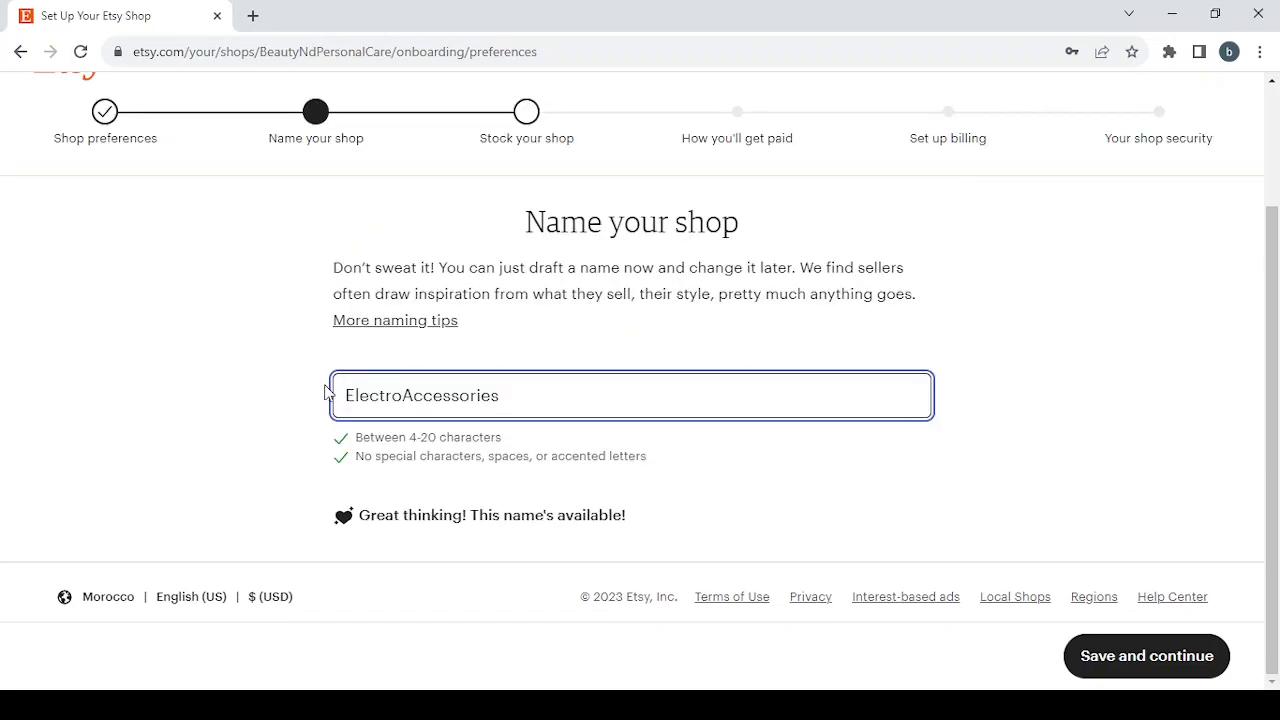
scroll(508, 409, "down", 2)
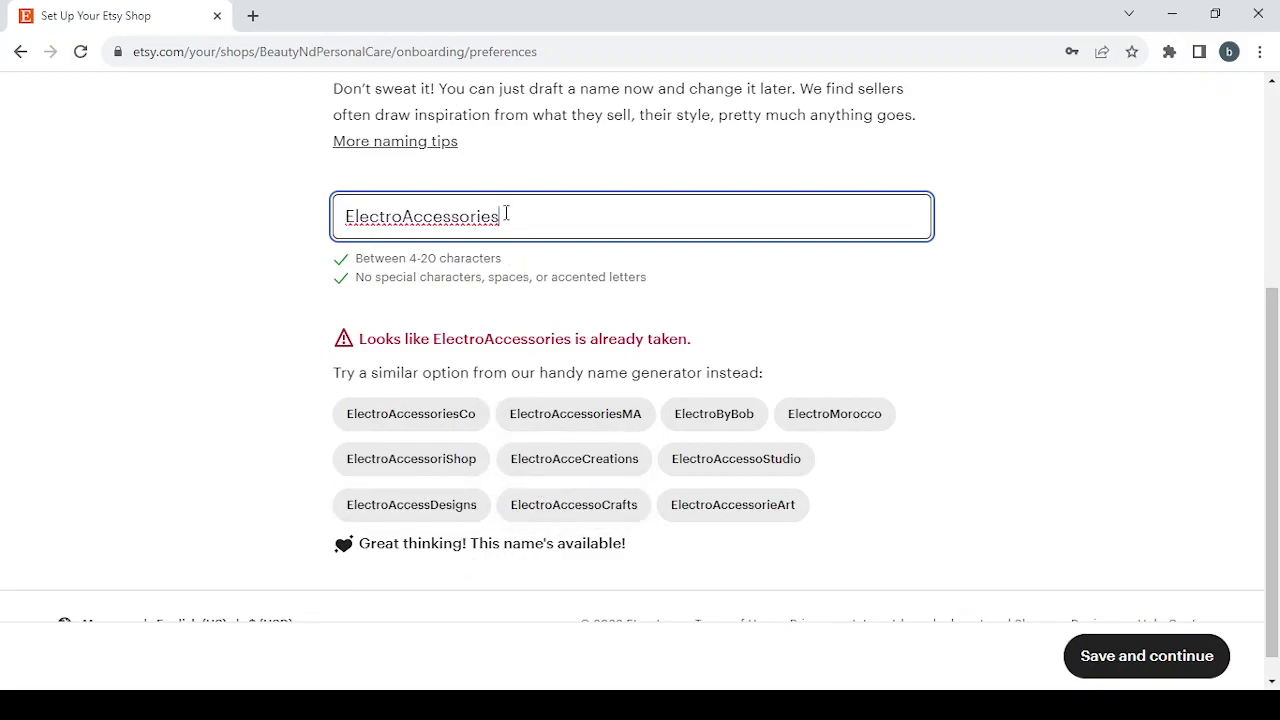
type("1")
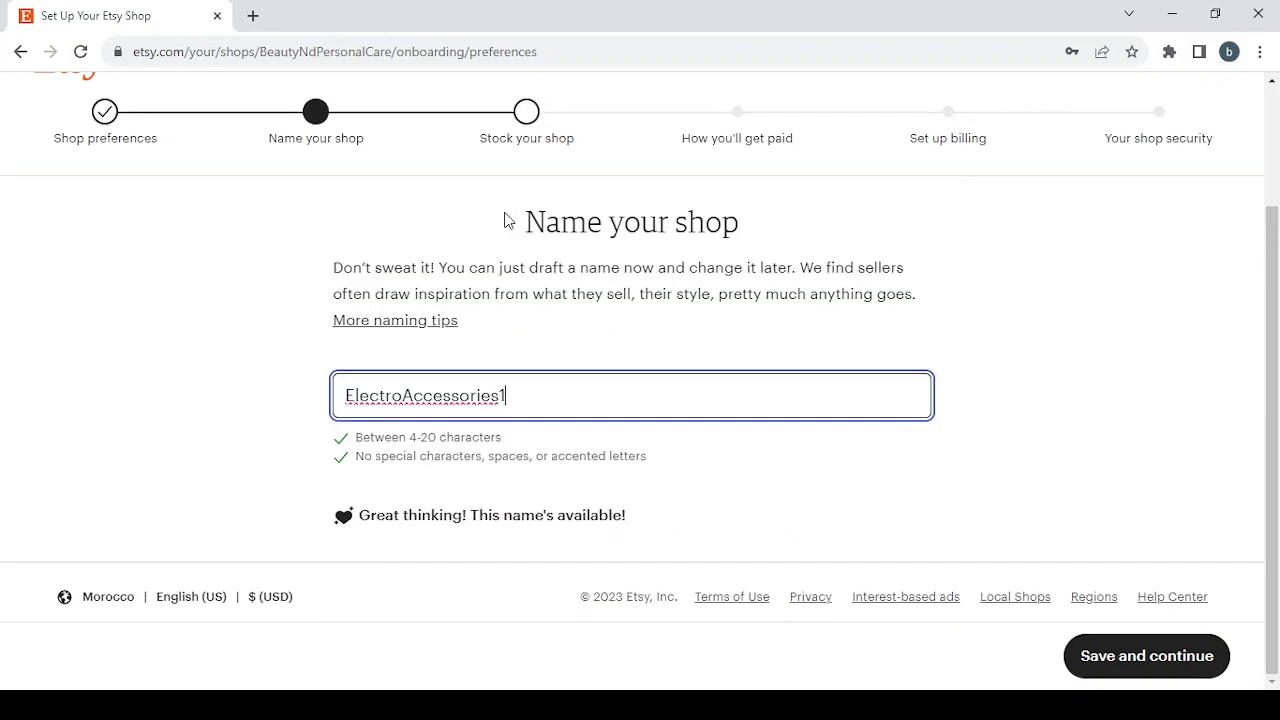
left_click(1183, 655)
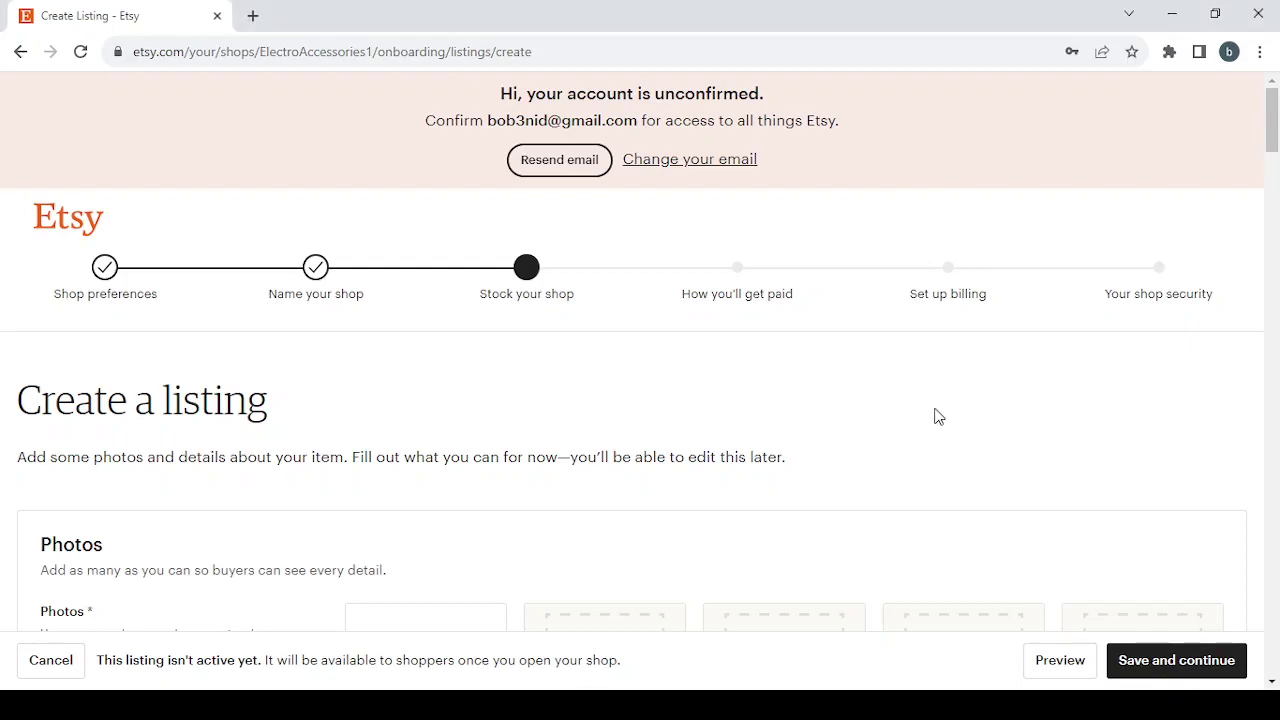
Try to save the empty listing, and examine its photo, video, inventory, listing detail and shipping requirements.
left_click(1166, 658)
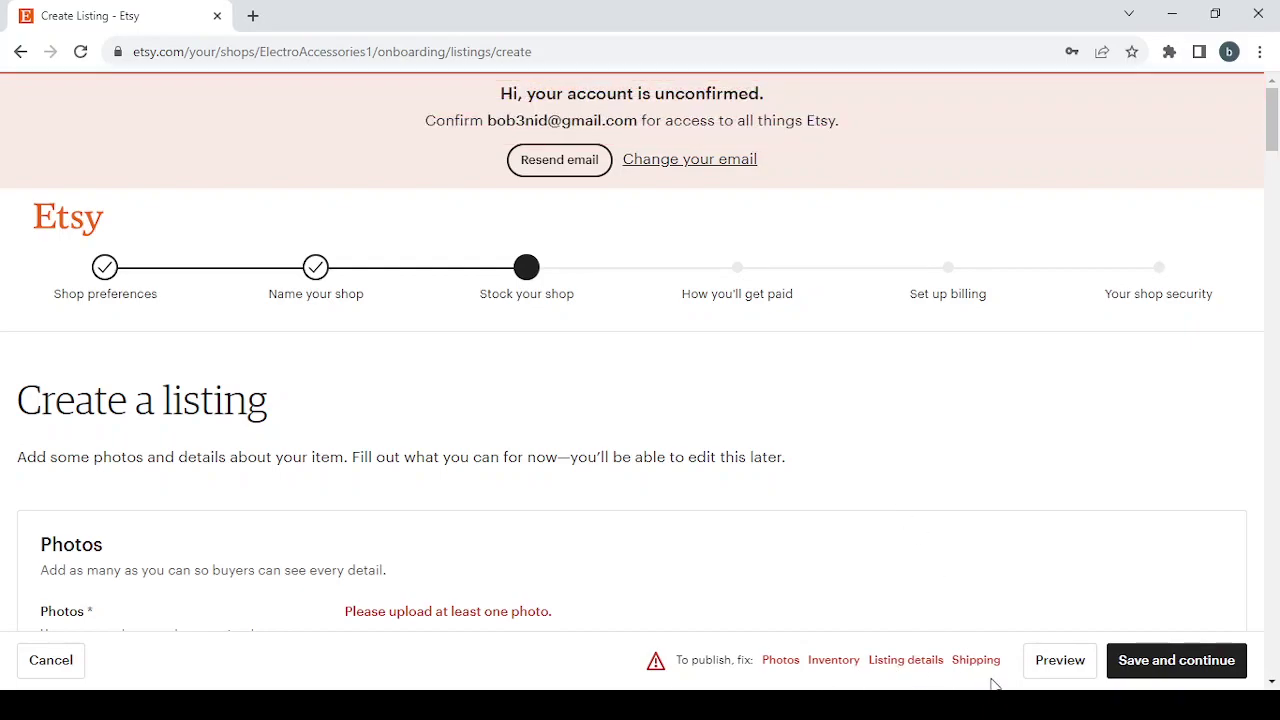
left_click(783, 664)
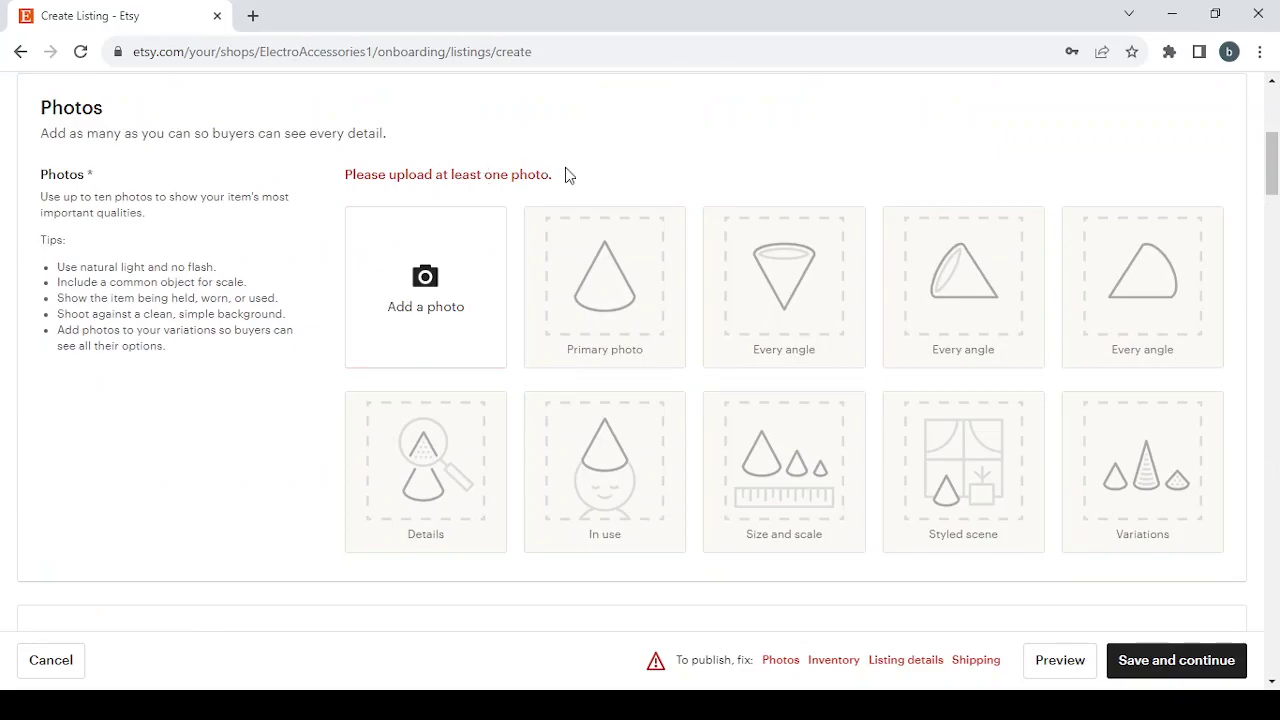
left_click(849, 664)
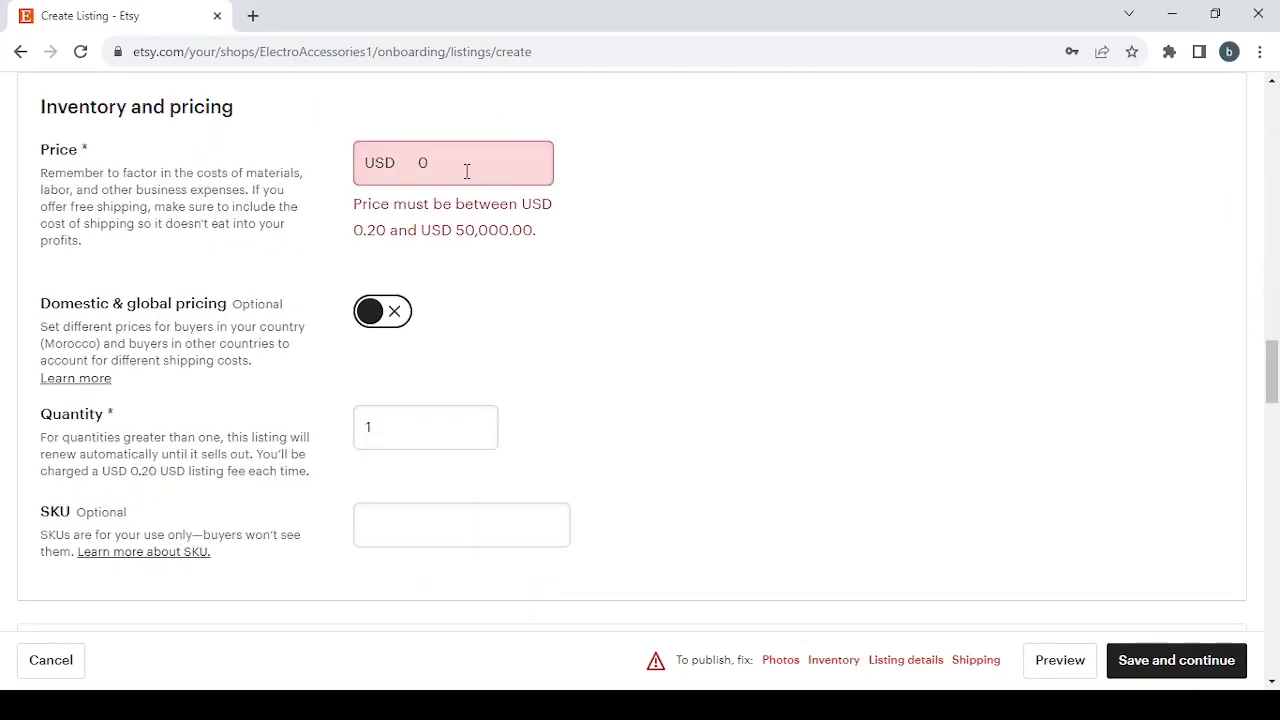
left_click(907, 662)
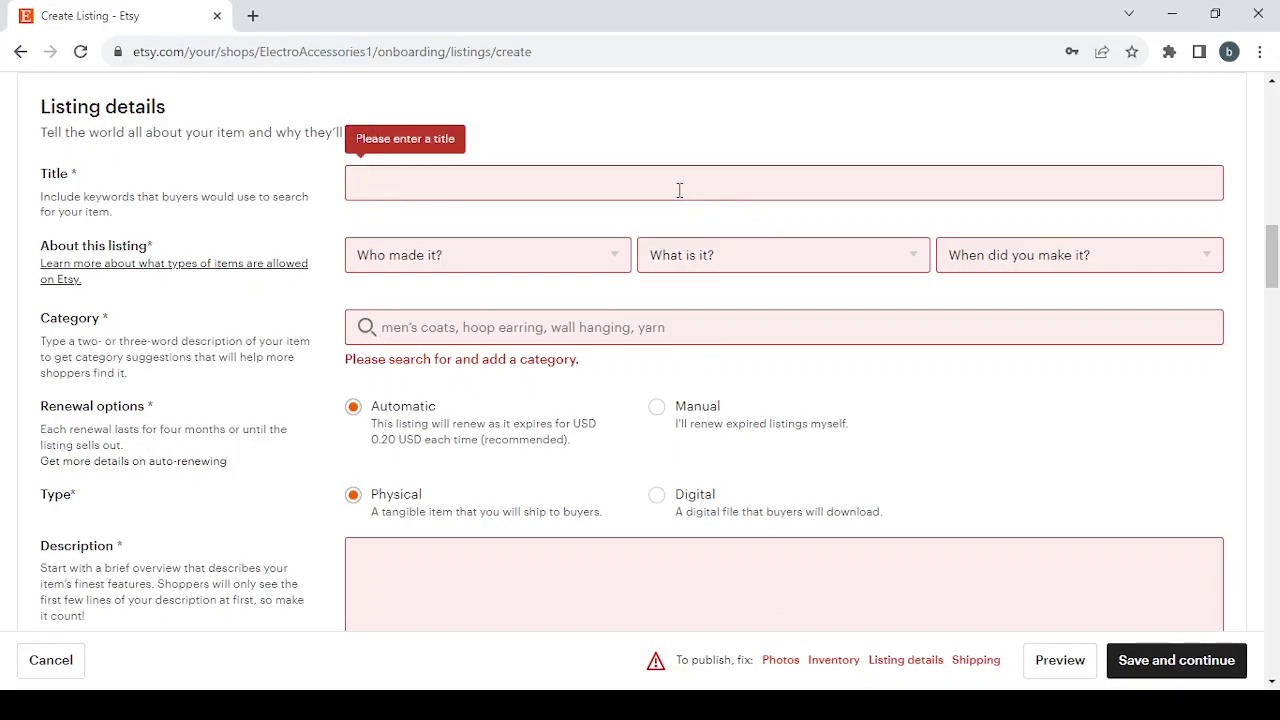
left_click(975, 660)
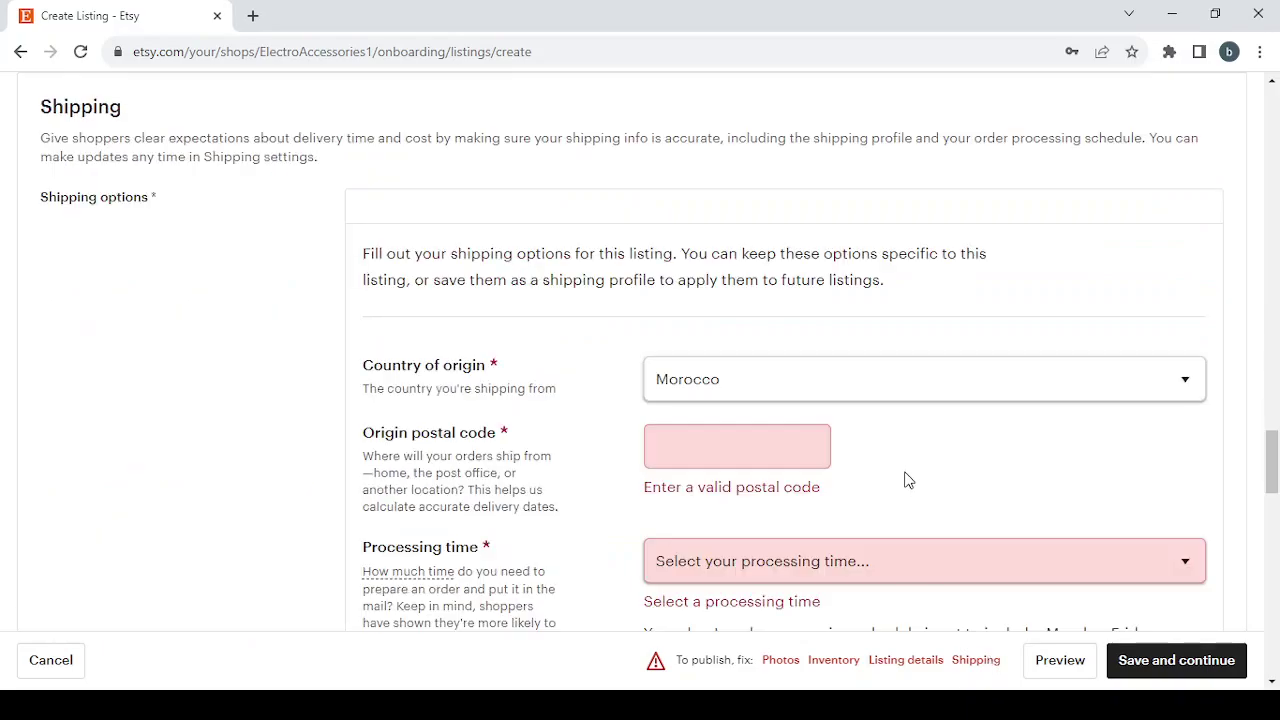
scroll(908, 480, "down", 2)
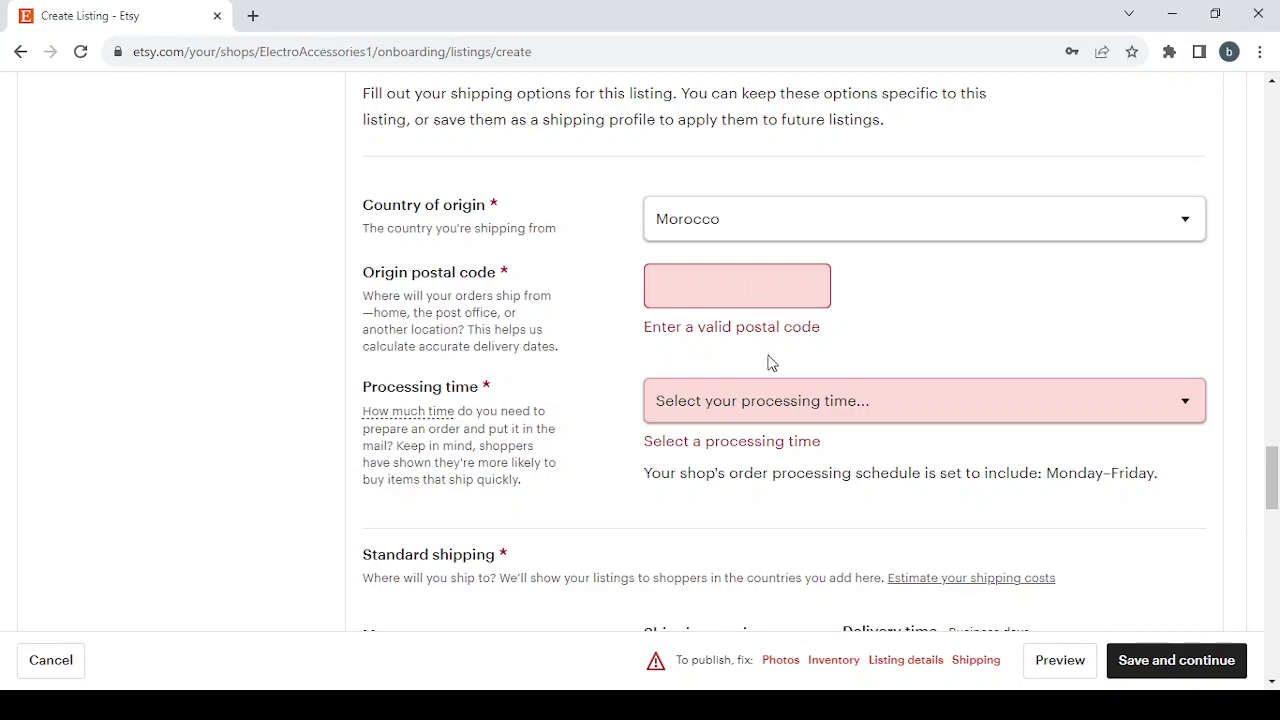
scroll(771, 405, "down", 3)
scroll(771, 403, "down", 4)
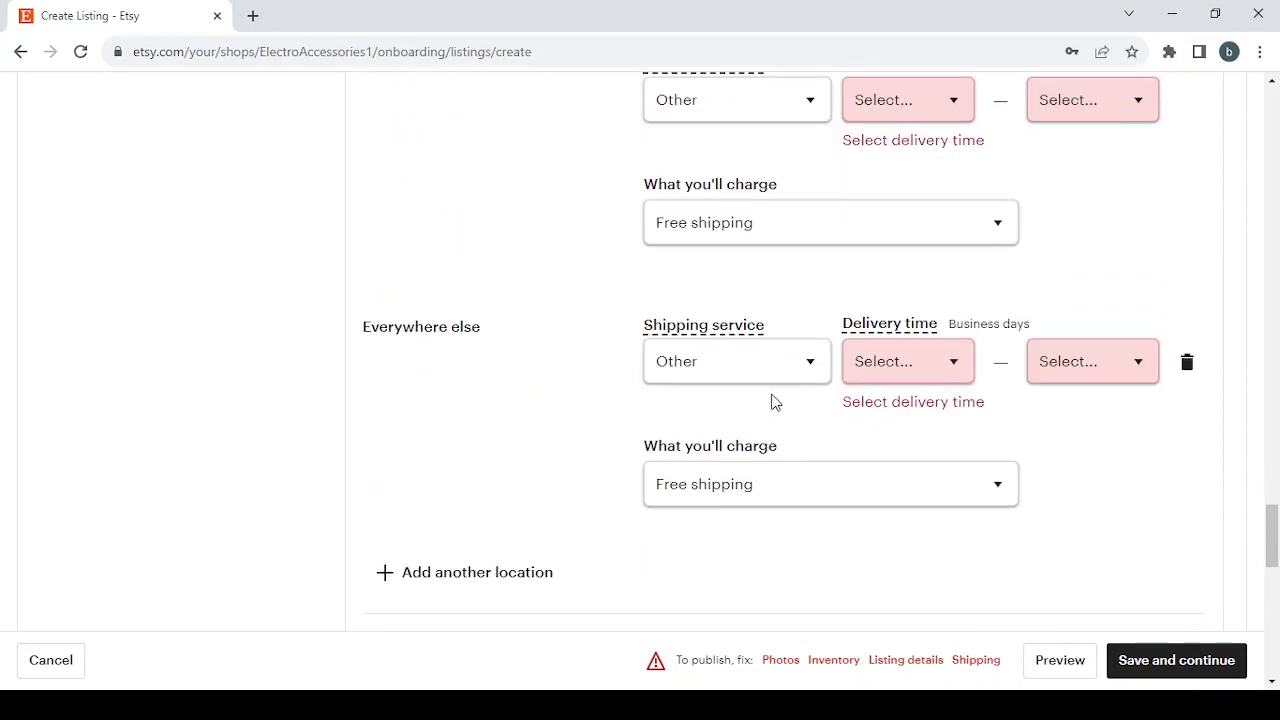
left_click(781, 662)
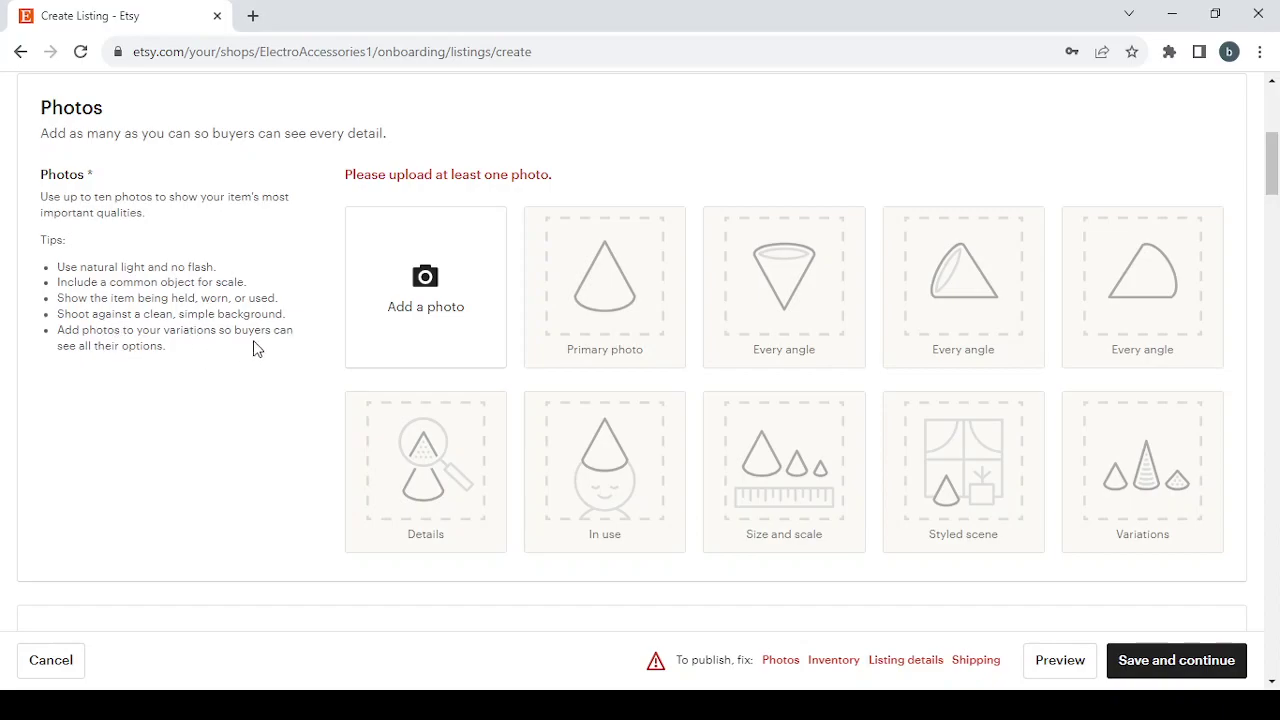
scroll(311, 343, "down", 4)
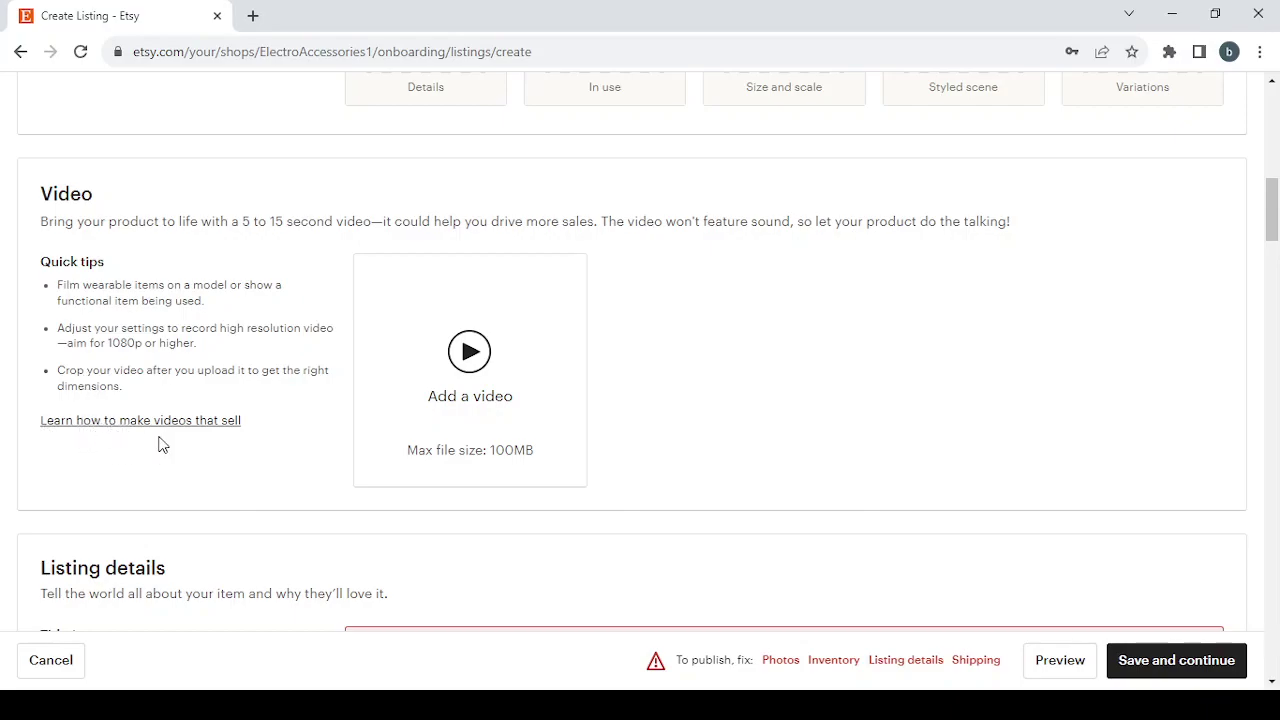
Give the listing the title Electronics & Accessories.
scroll(397, 455, "down", 5)
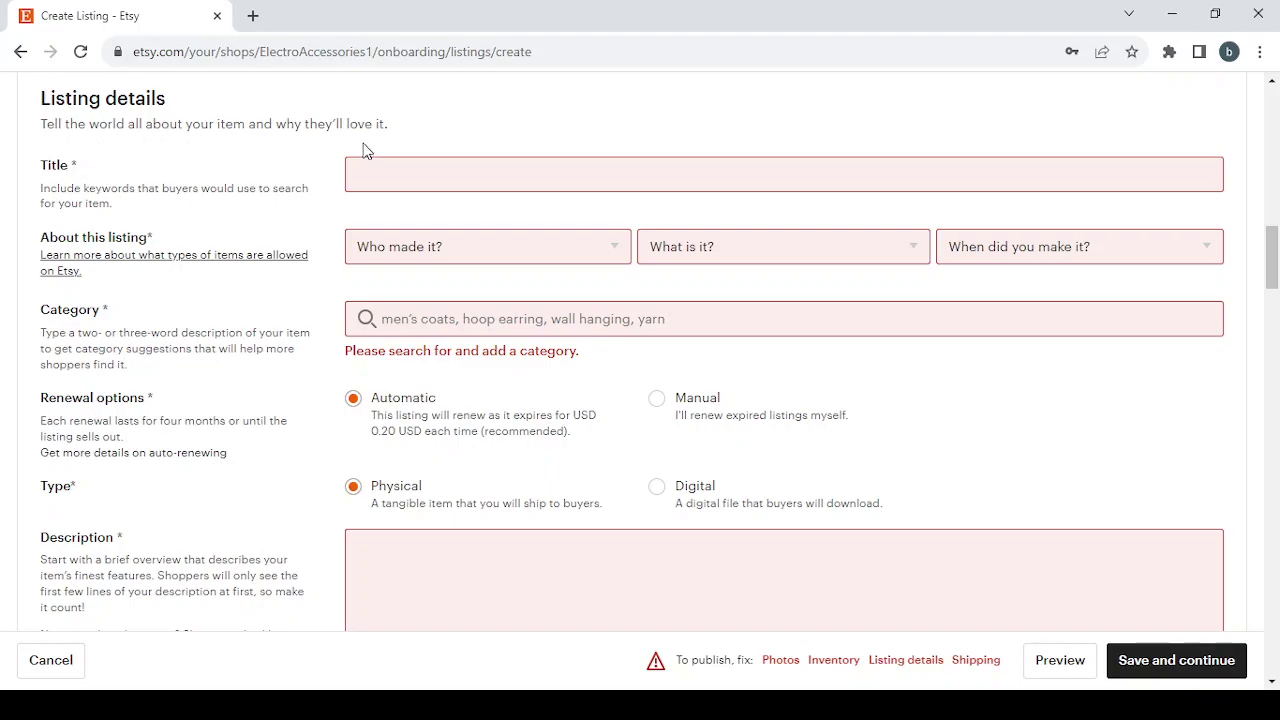
left_click(445, 187)
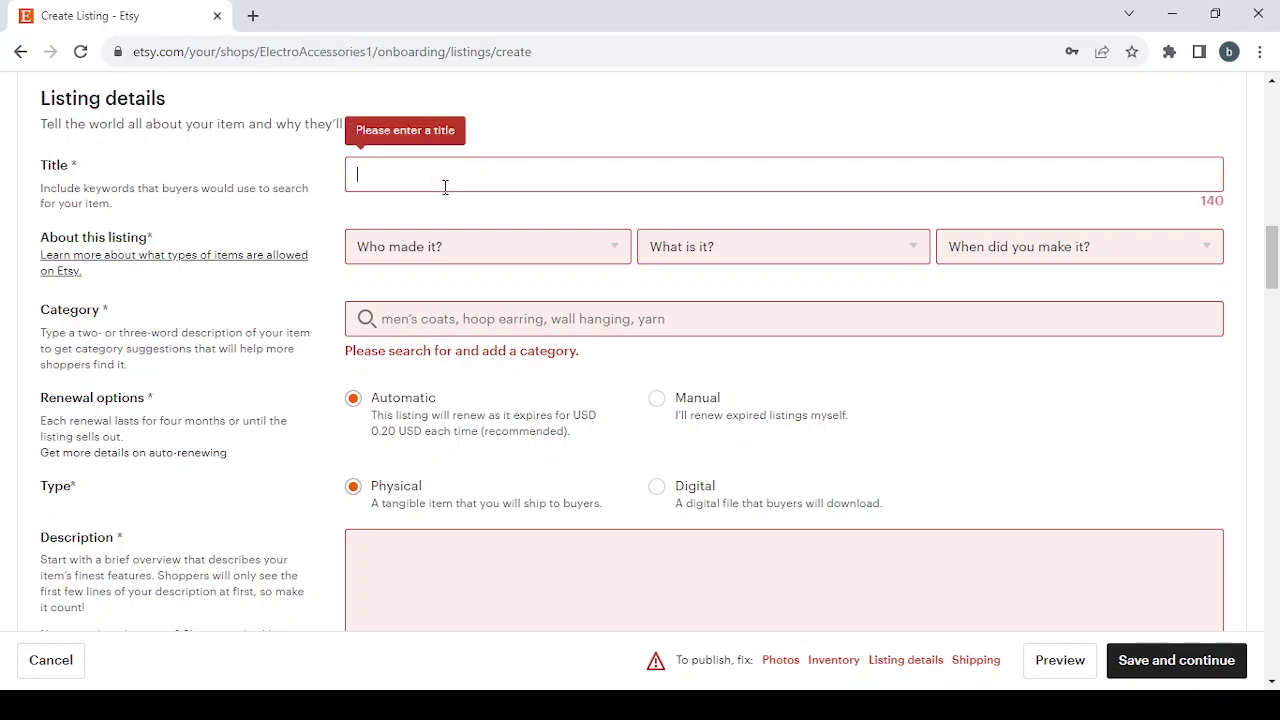
type("Electronics & Accessories")
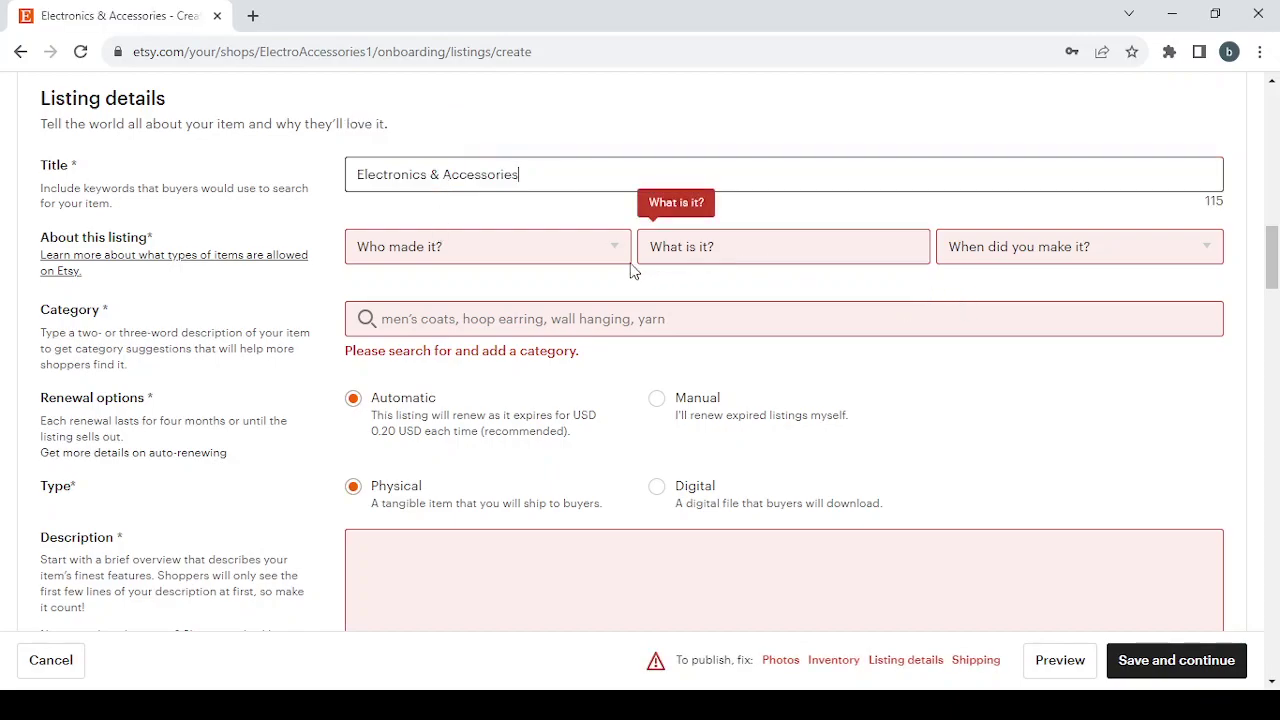
Fill in the About this listing details with I did, A finished product and 2020 - 2023.
left_click(487, 255)
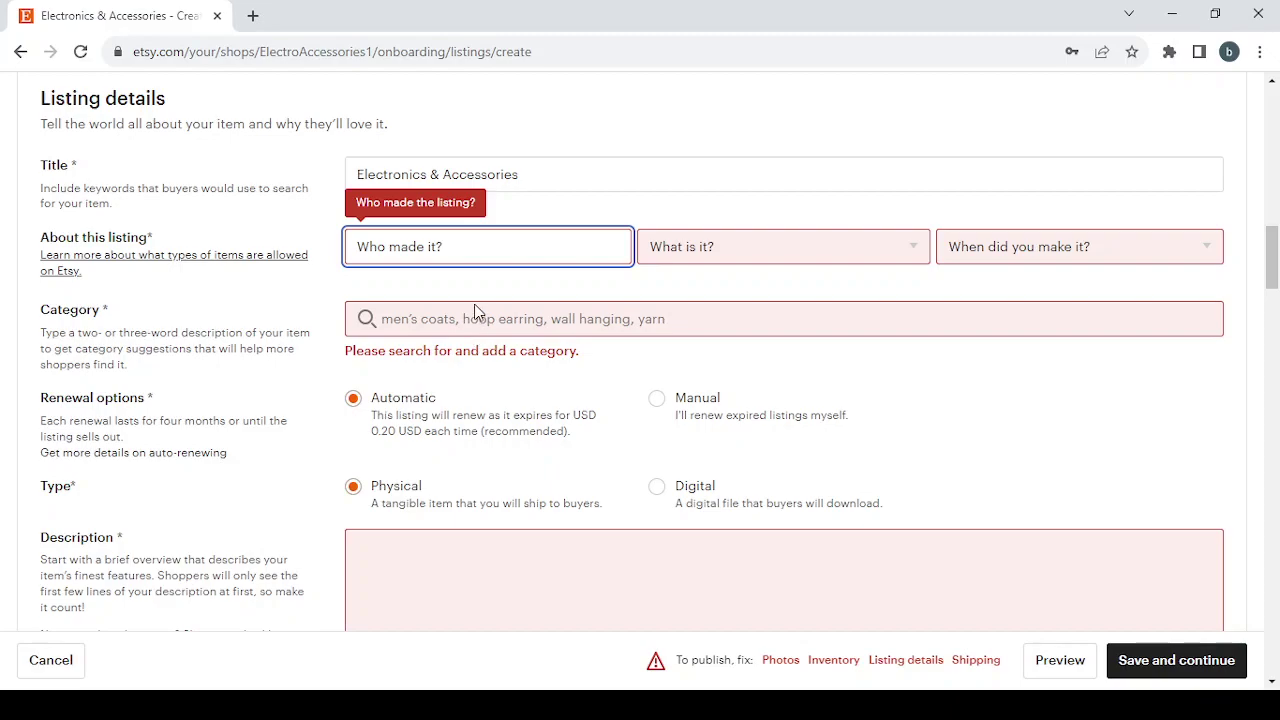
key("Down")
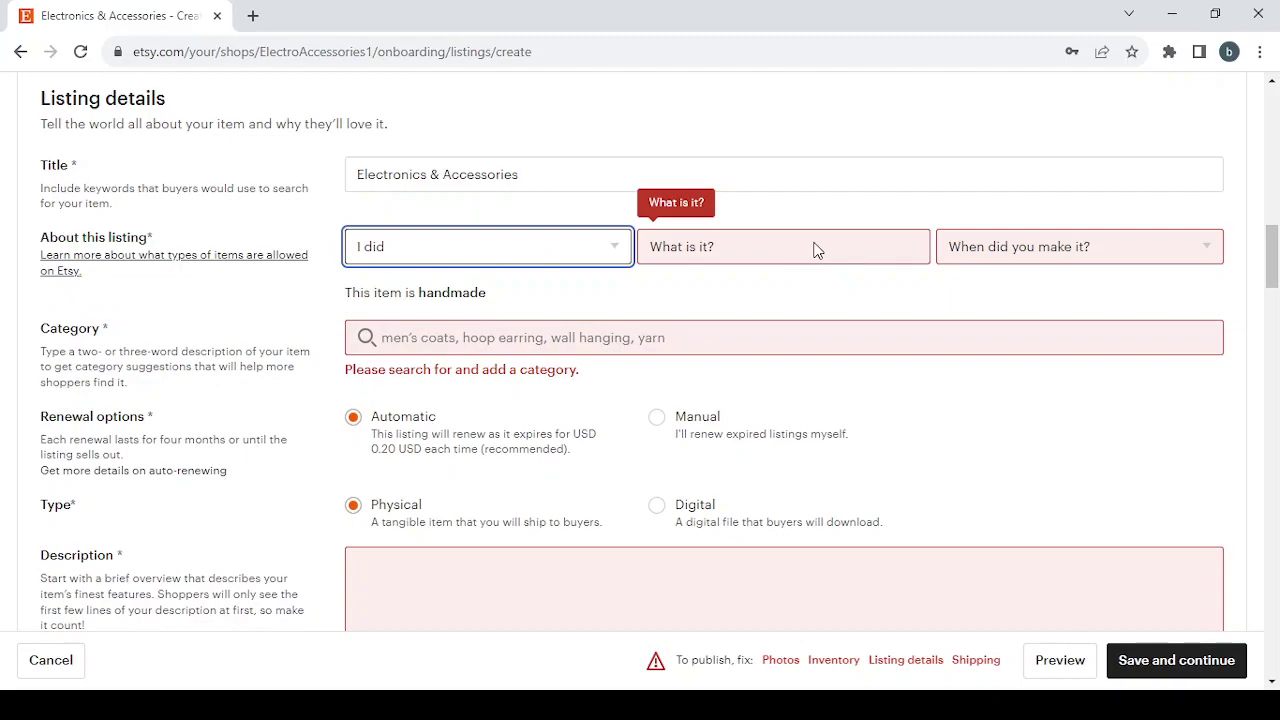
key("Tab")
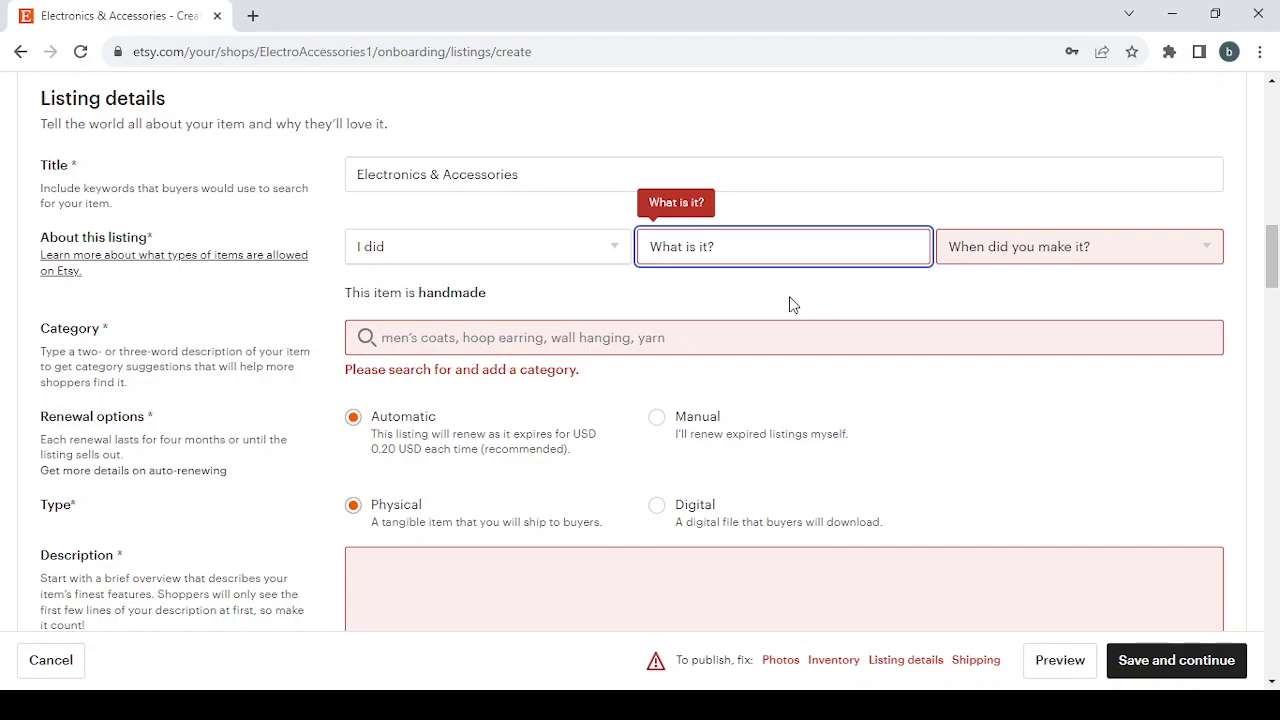
key("Down")
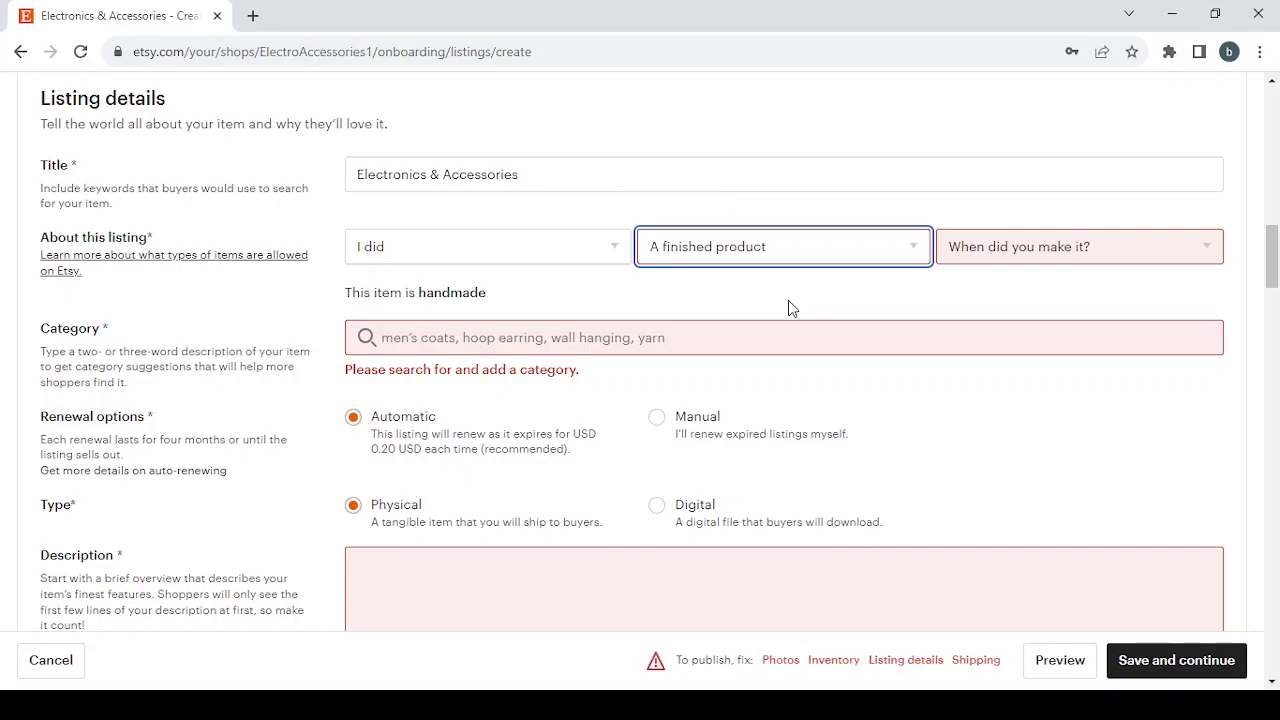
left_click(1071, 246)
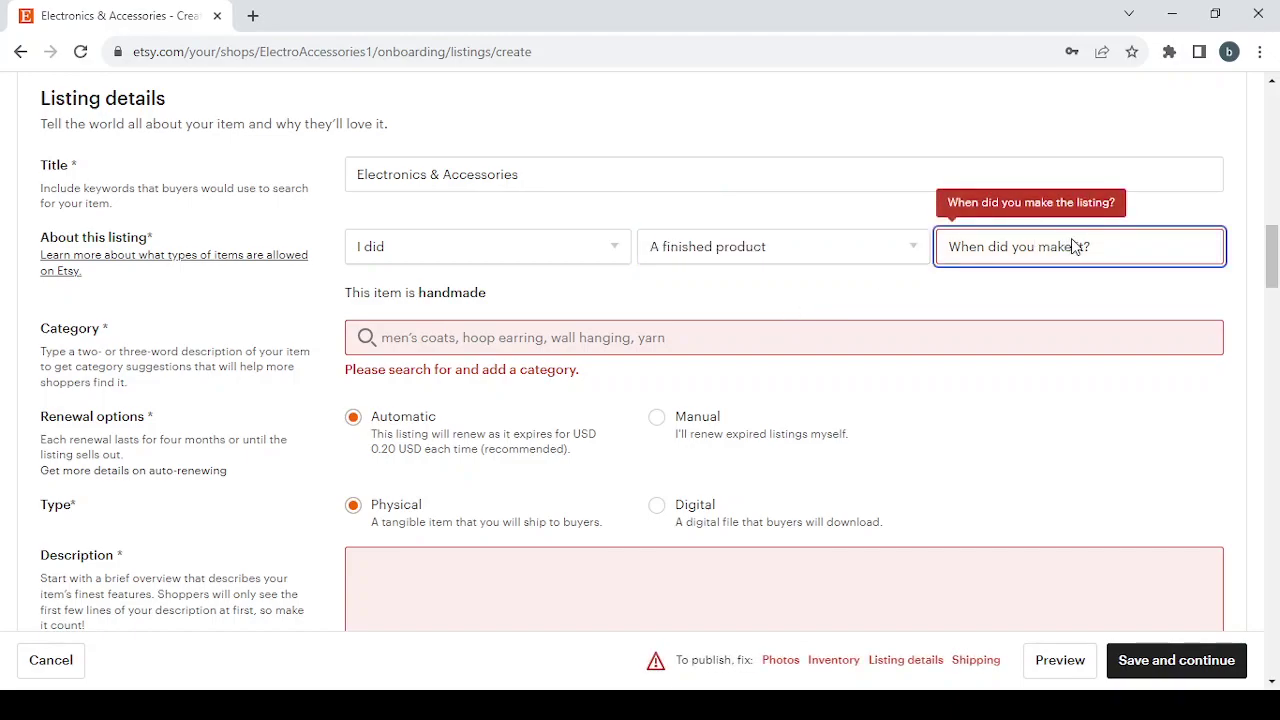
left_click(1038, 346)
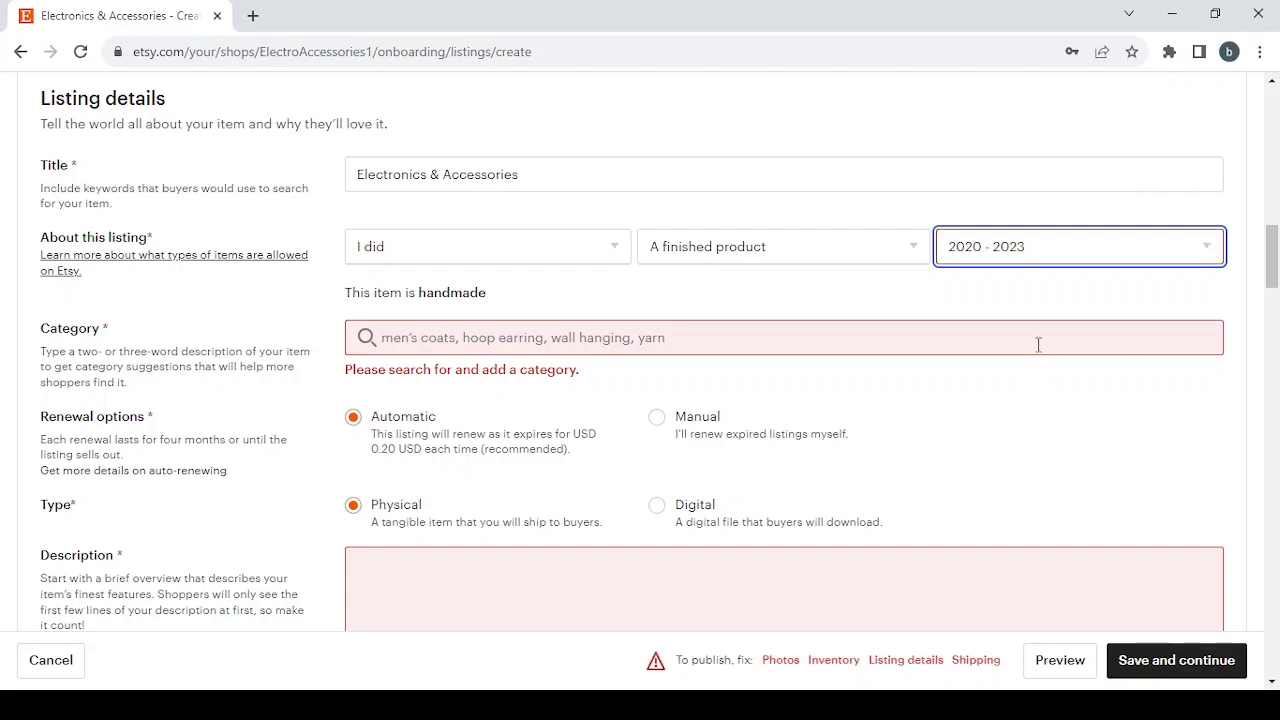
Search the listing category for Electronics & Accessories and choose its Gadgets category.
left_click(409, 340)
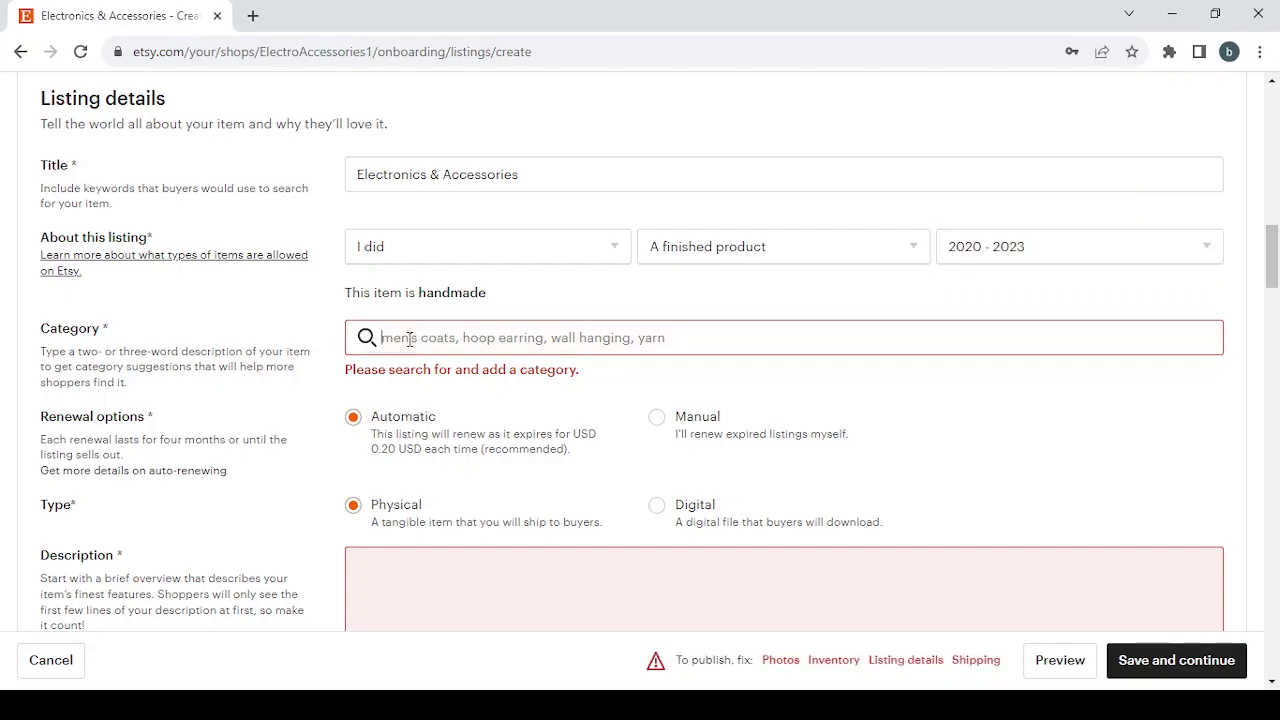
type("Electronics & Accessories")
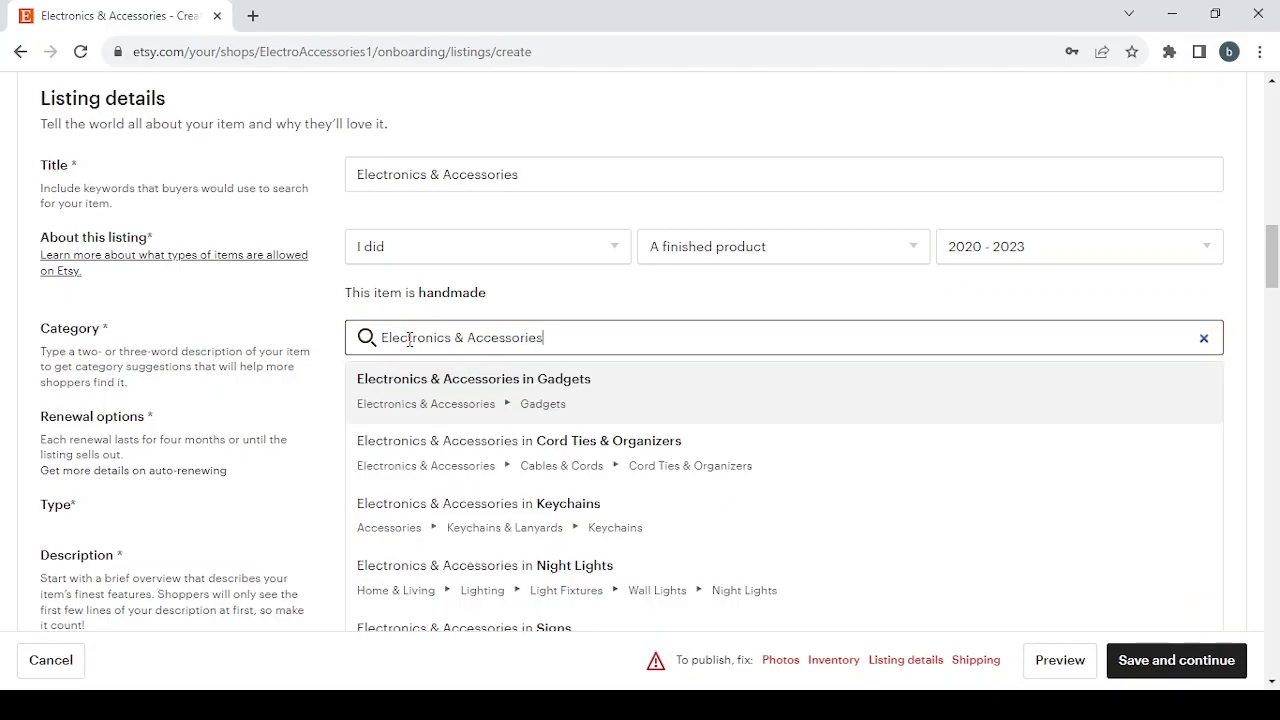
scroll(671, 432, "down", 2)
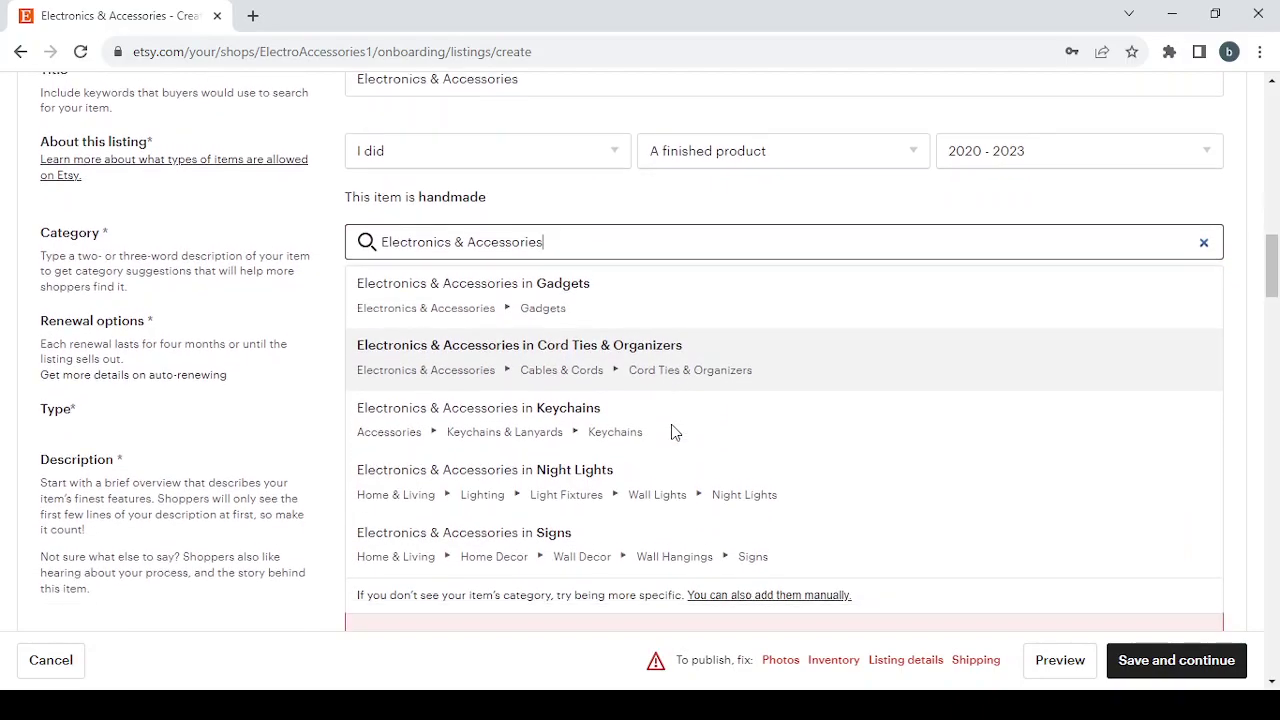
scroll(671, 424, "up", 1)
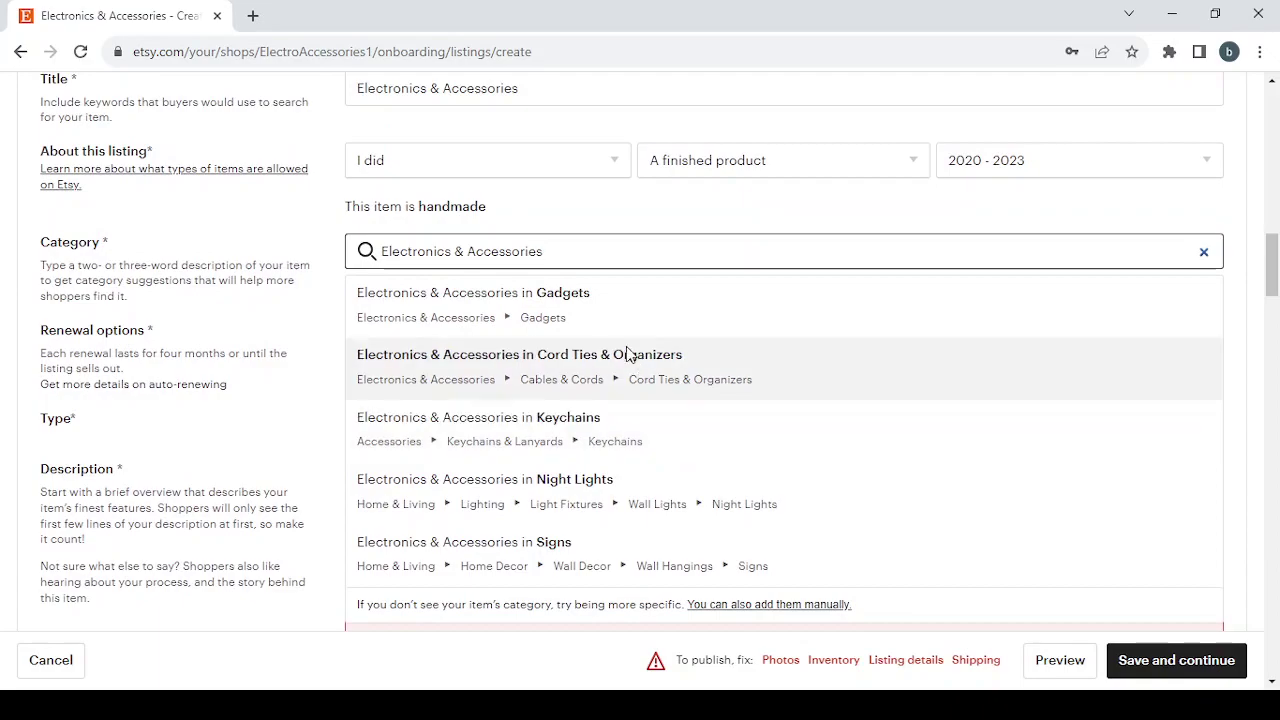
left_click(620, 311)
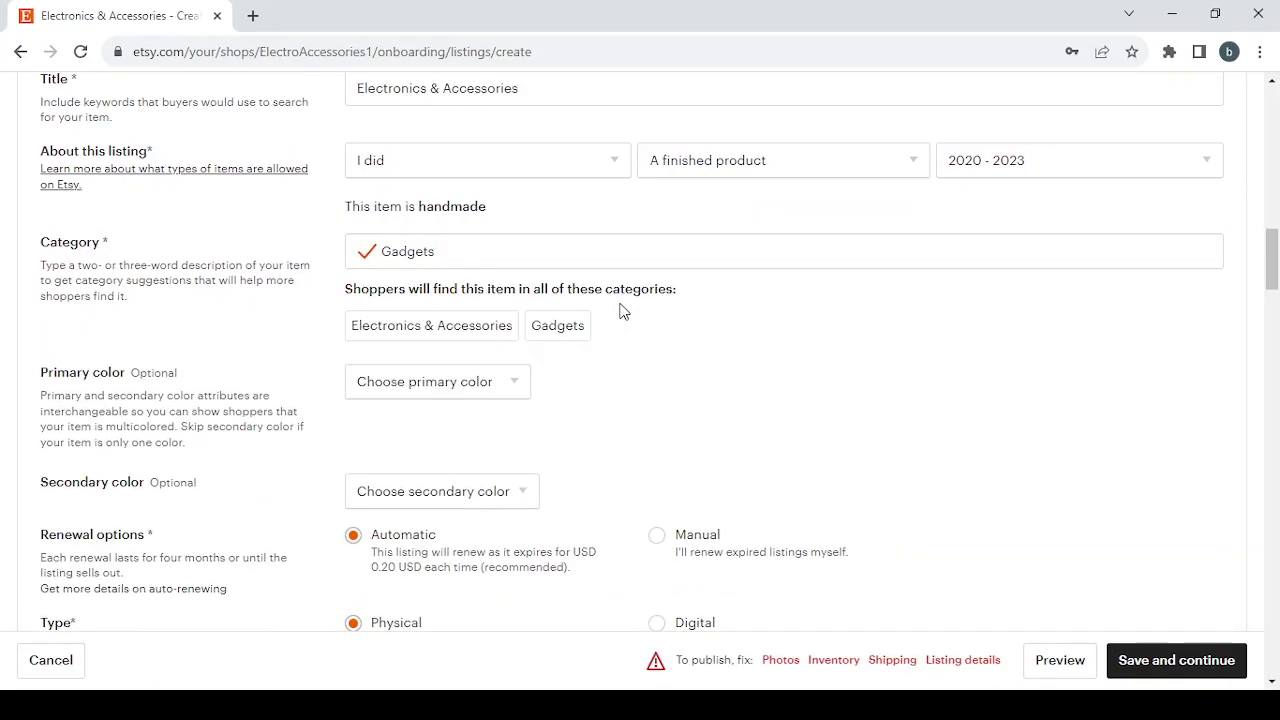
Set the listing's primary color to Yellow and its secondary color to Beige.
scroll(620, 311, "down", 1)
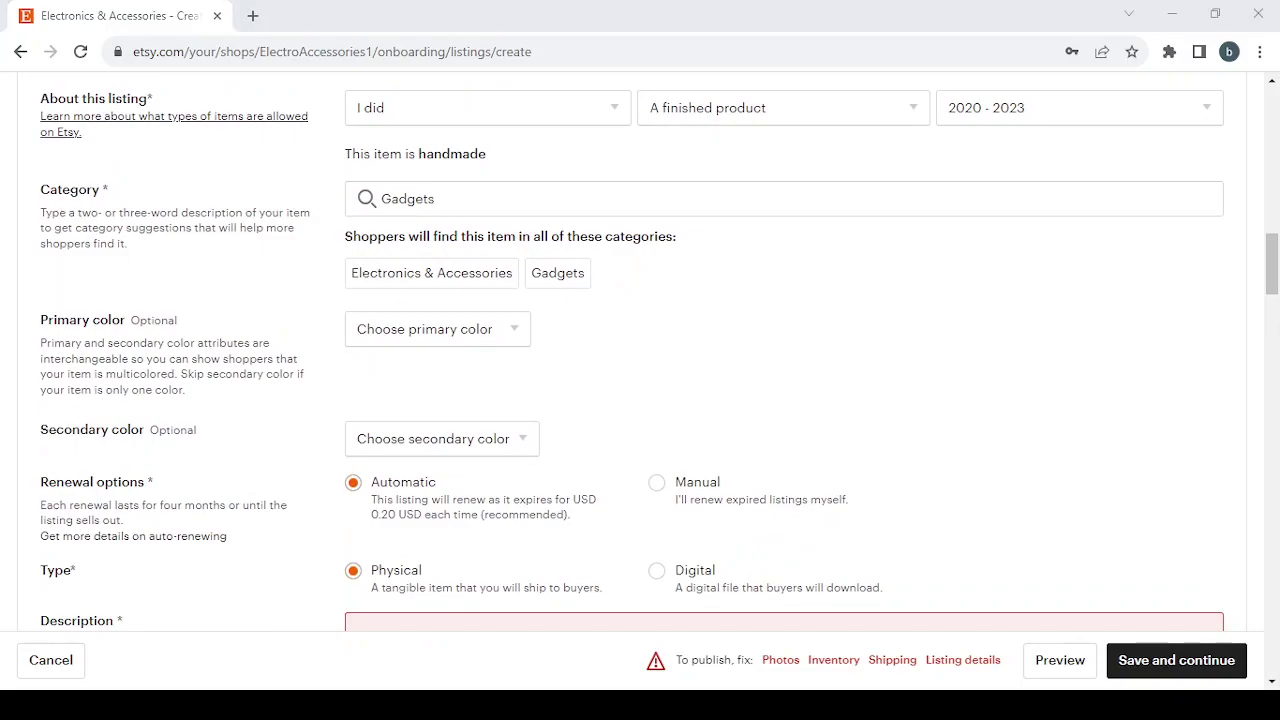
left_click(455, 336)
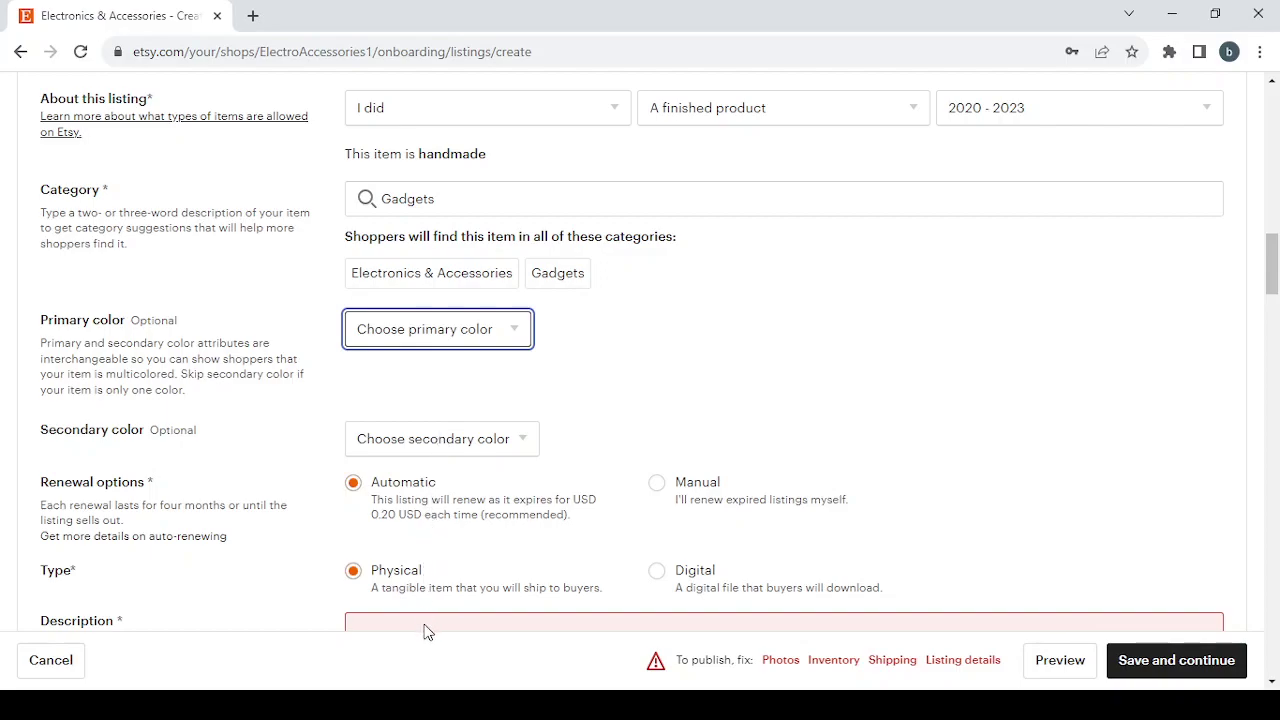
key("y")
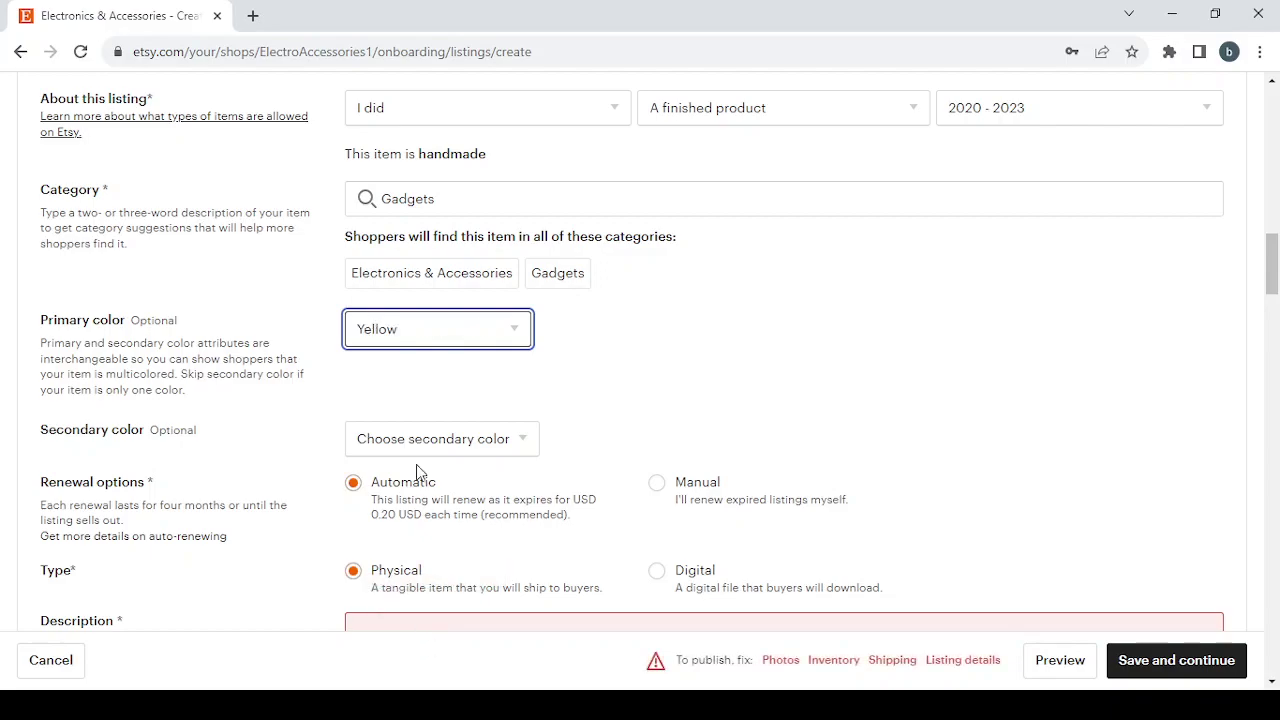
scroll(489, 423, "down", 1)
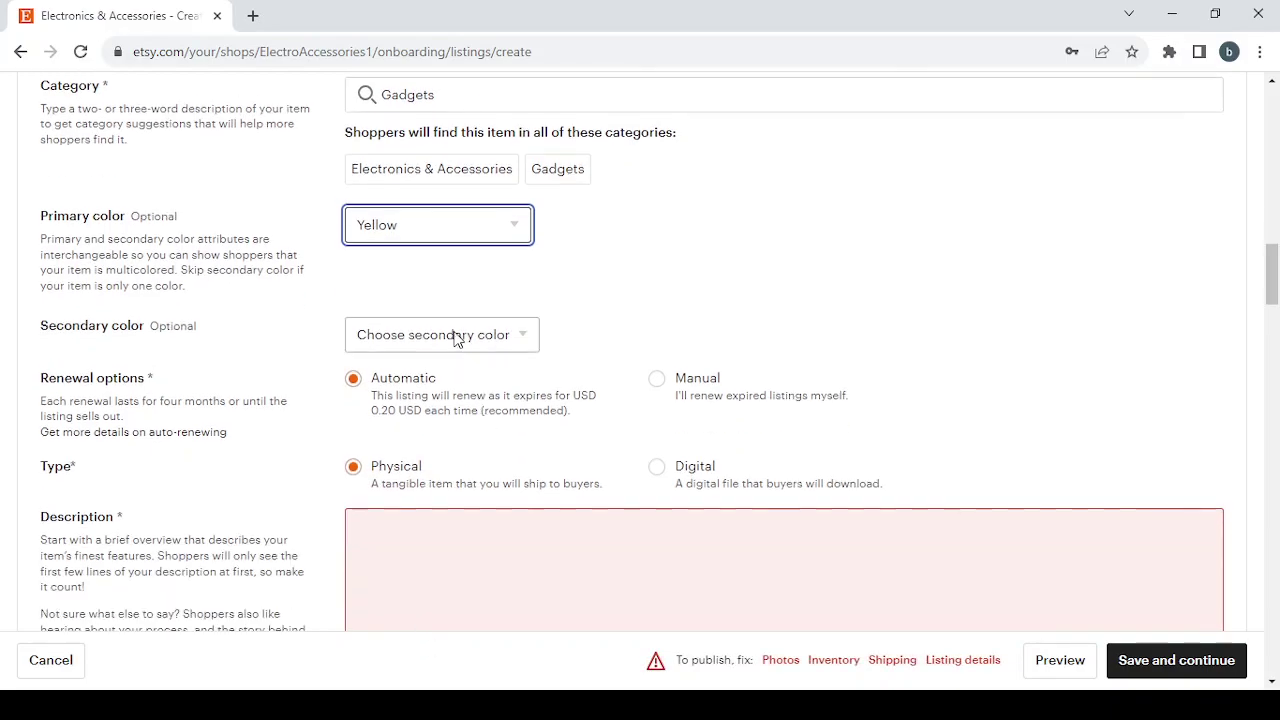
left_click(452, 337)
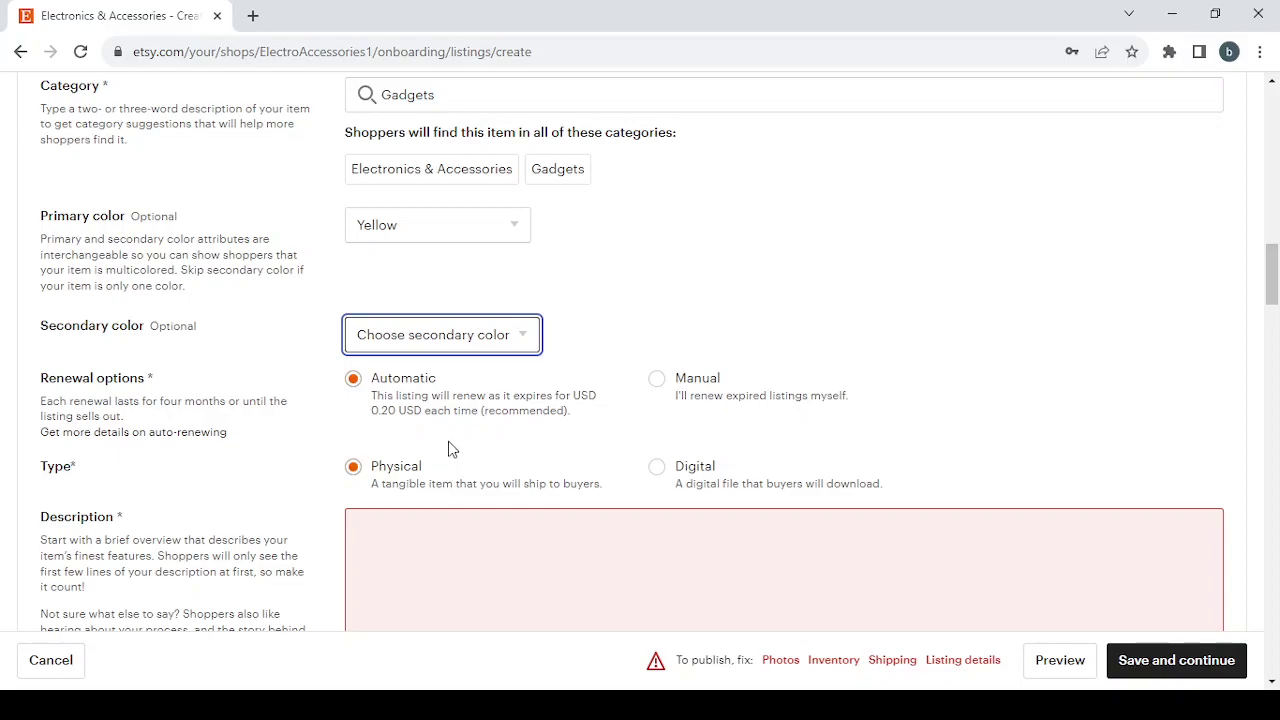
key("b")
Switch the listing's renewal option to Manual and open the empty Description field for editing.
scroll(852, 393, "down", 2)
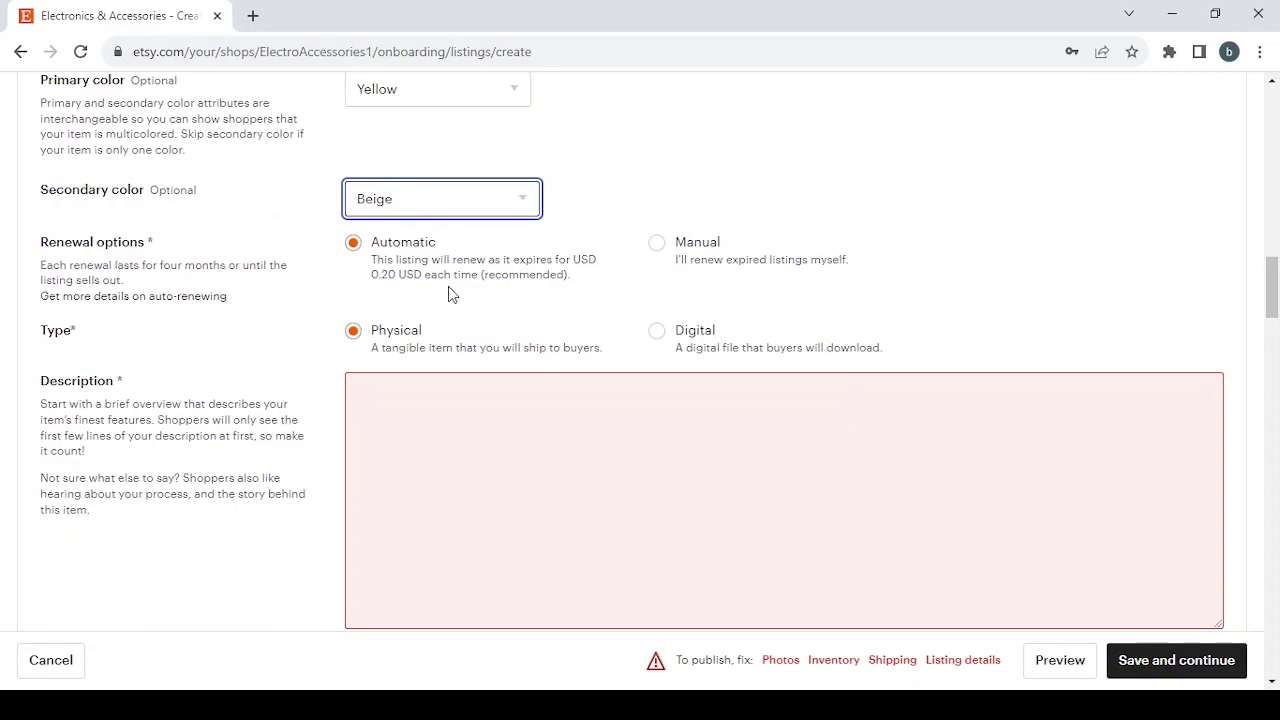
left_click(659, 250)
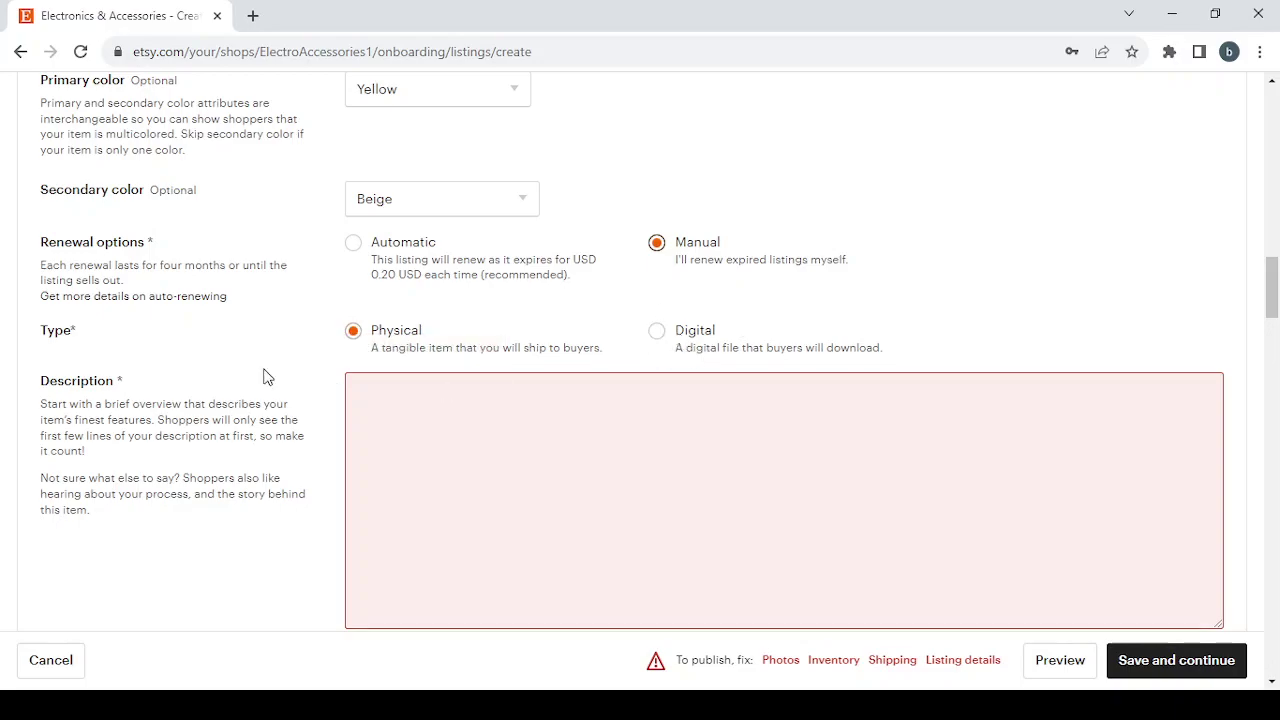
scroll(315, 377, "down", 2)
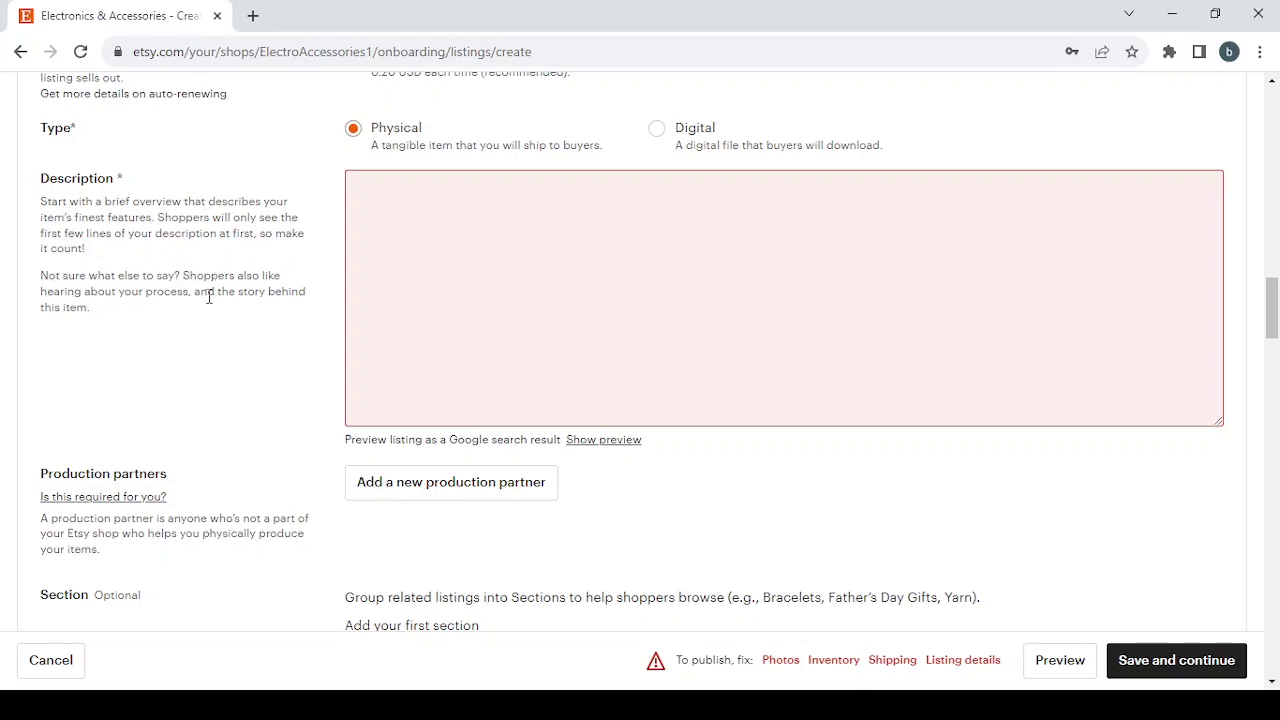
left_click(552, 353)
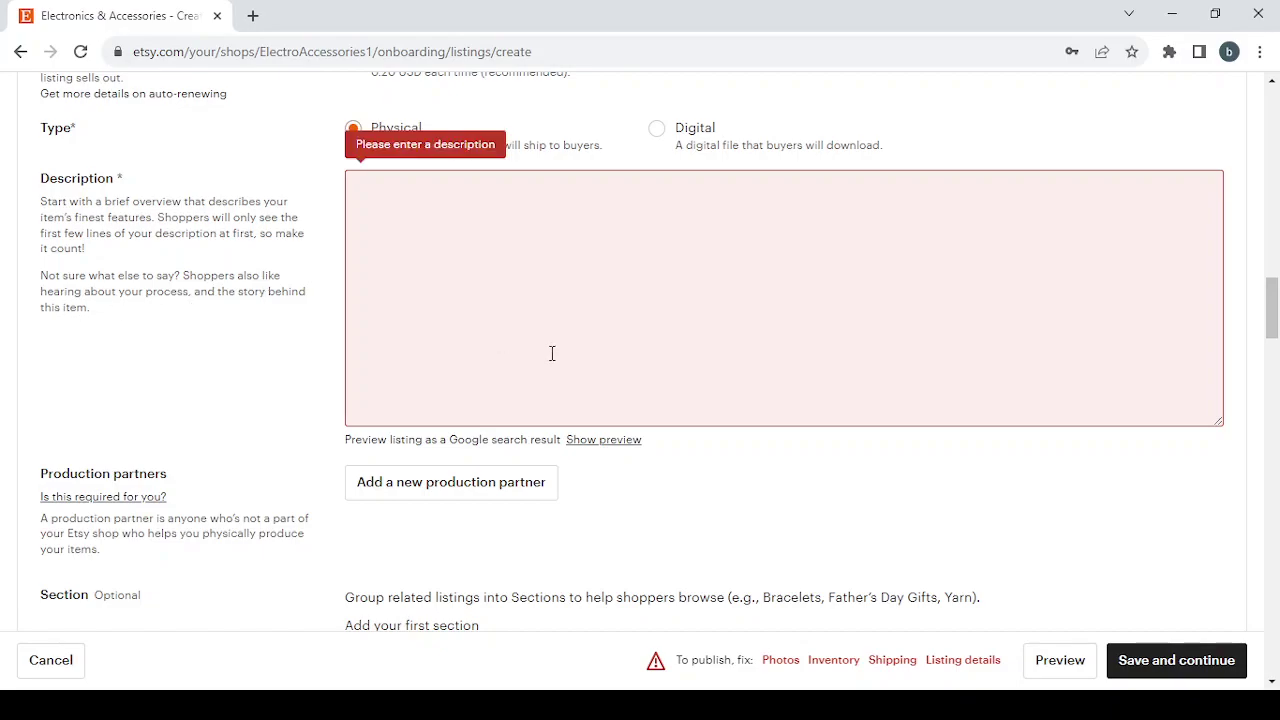
Open the form for a new production partner, examine its fields, and close it without adding a partner.
scroll(550, 351, "down", 3)
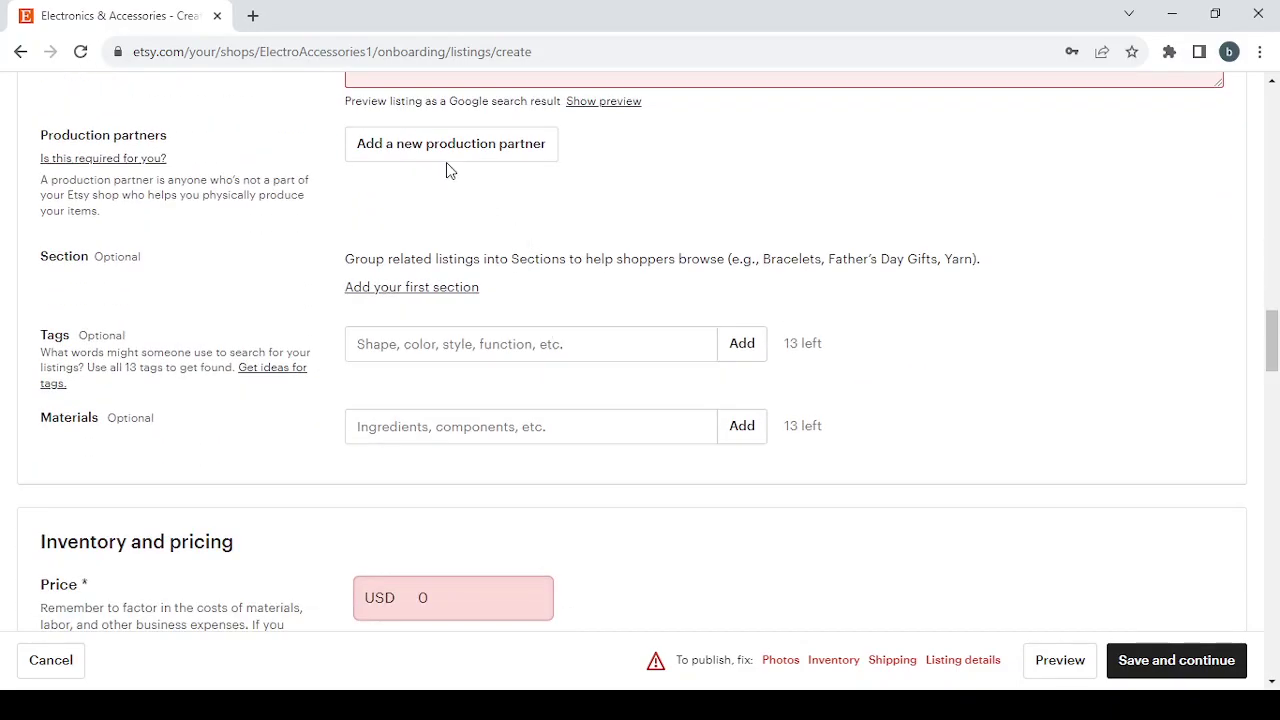
left_click(447, 150)
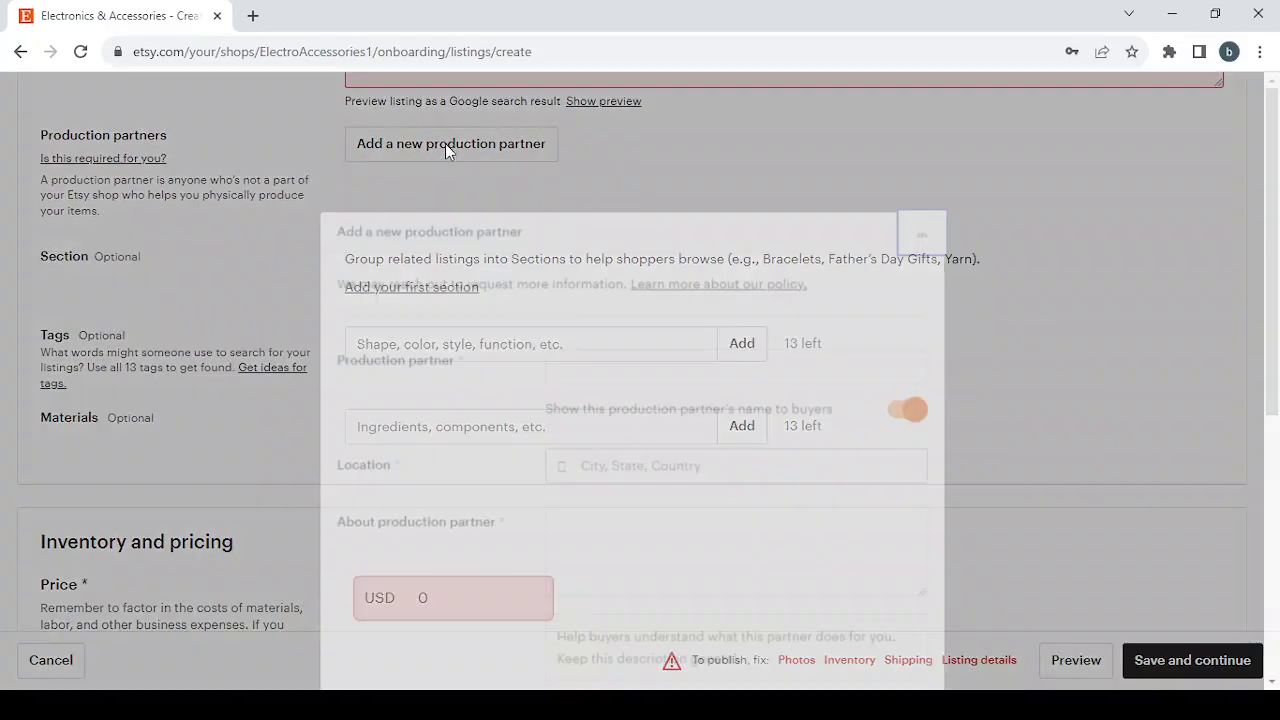
scroll(716, 375, "down", 3)
scroll(716, 375, "up", 3)
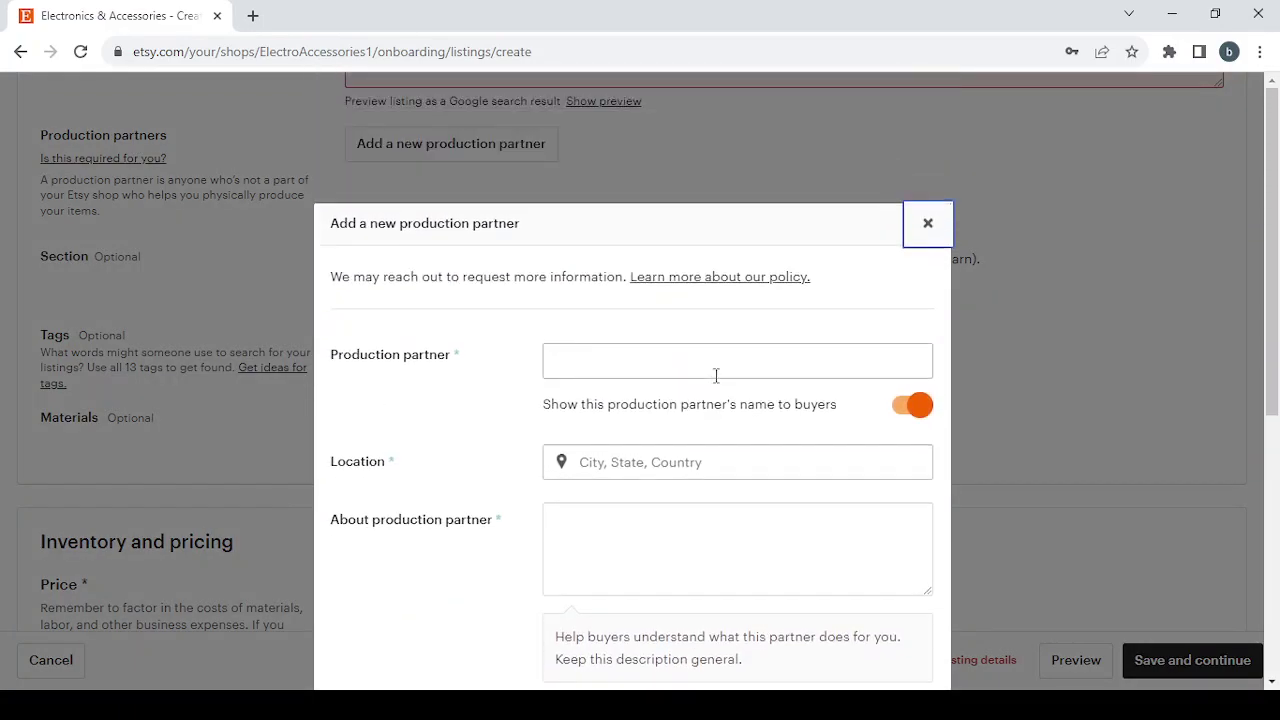
left_click(928, 226)
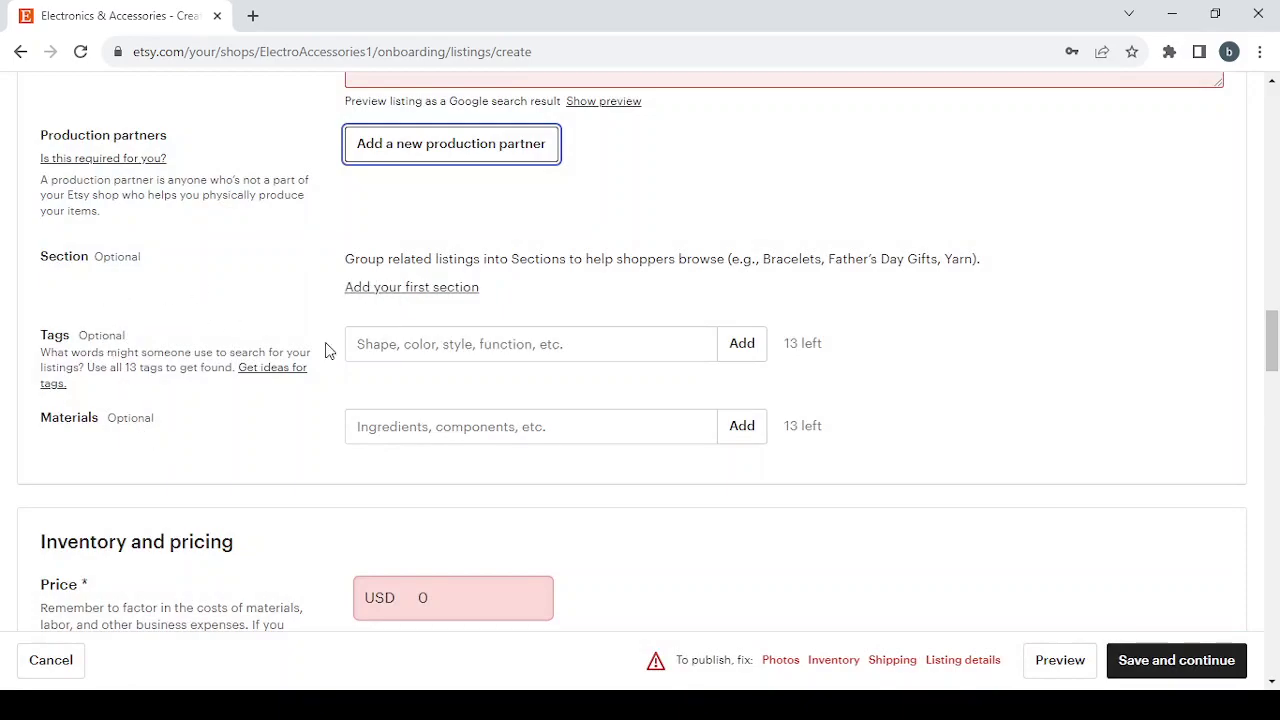
Set the processing time in the listing's shipping options to 5-7 days.
scroll(743, 415, "down", 5)
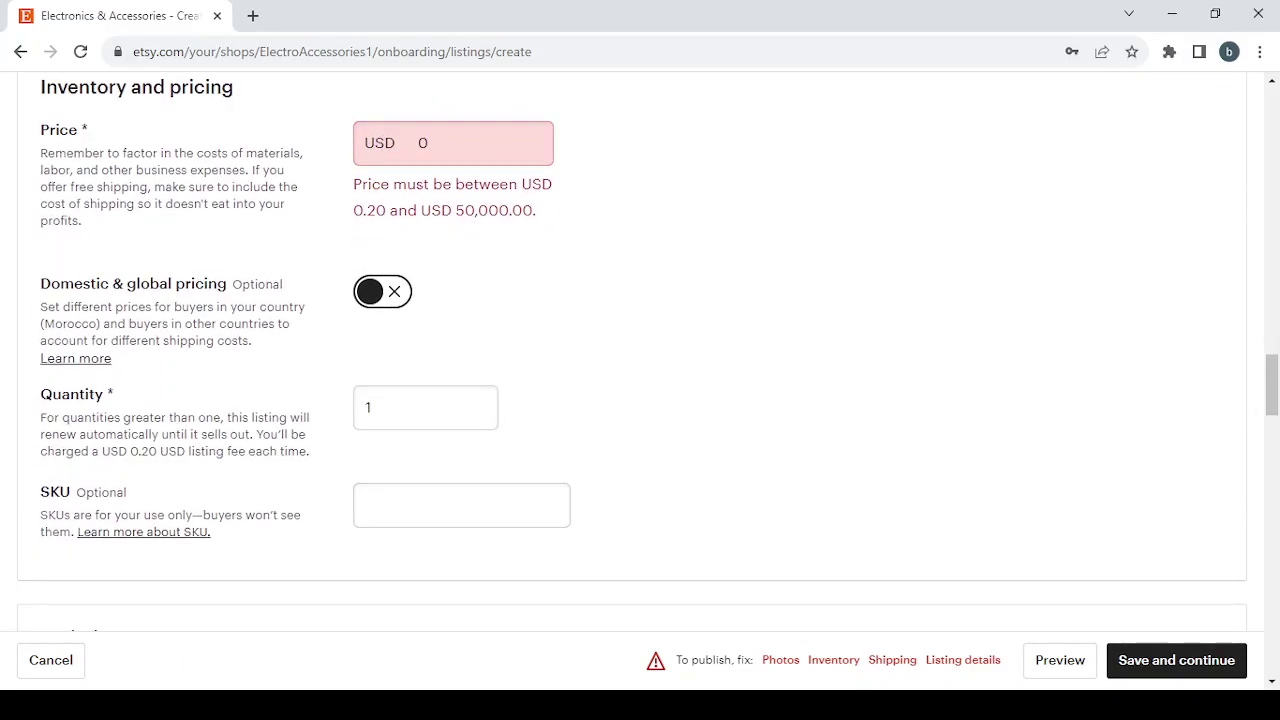
scroll(575, 380, "down", 10)
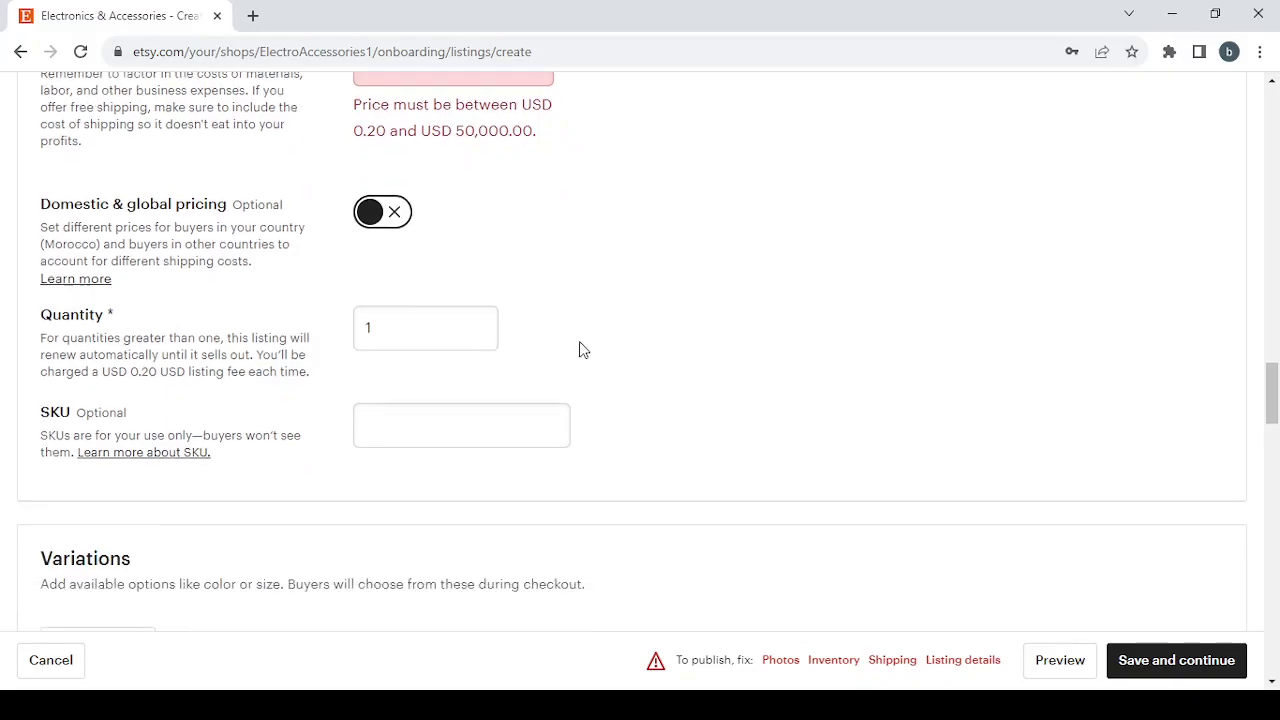
scroll(580, 349, "up", 1)
scroll(580, 349, "down", 1)
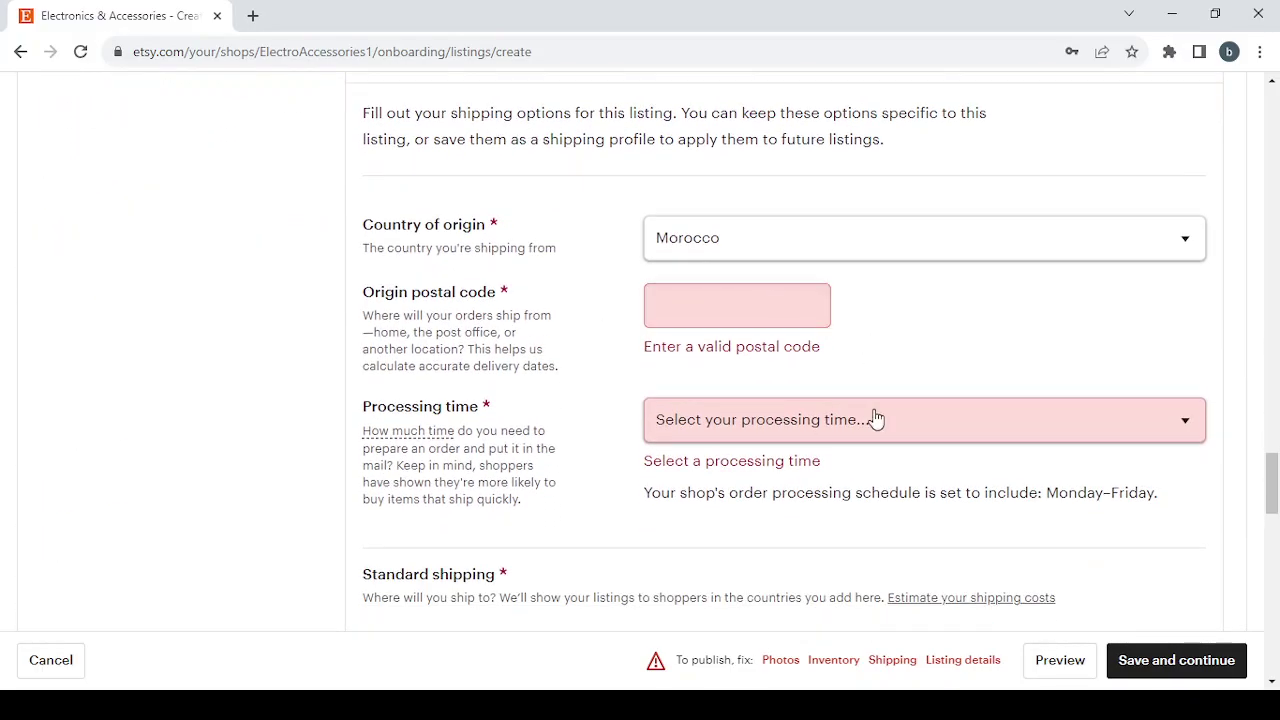
left_click(874, 421)
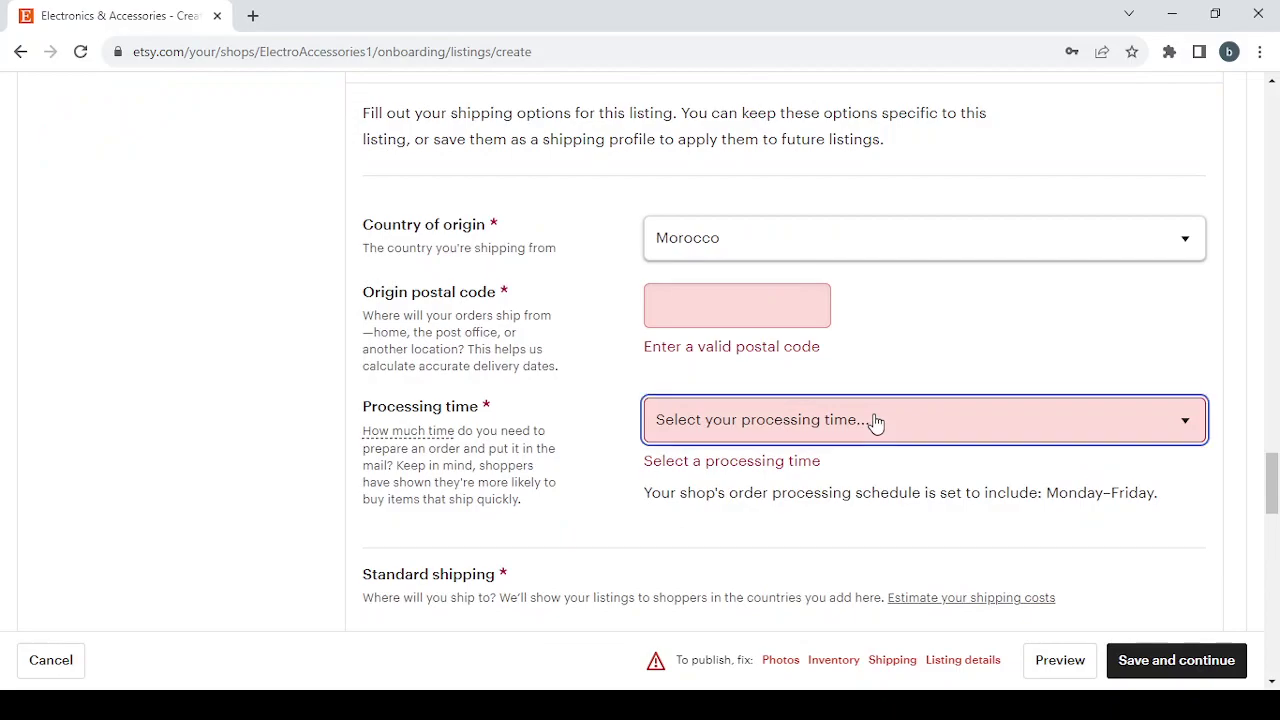
scroll(874, 421, "down", 1)
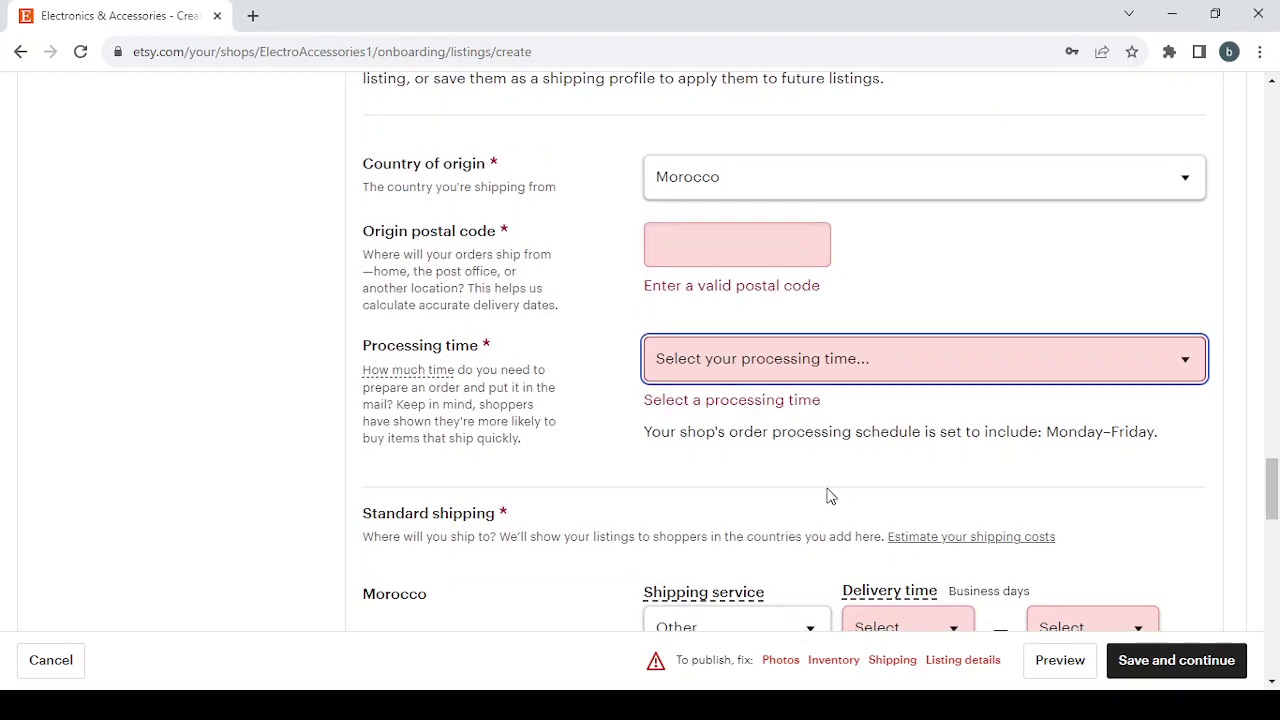
key("5")
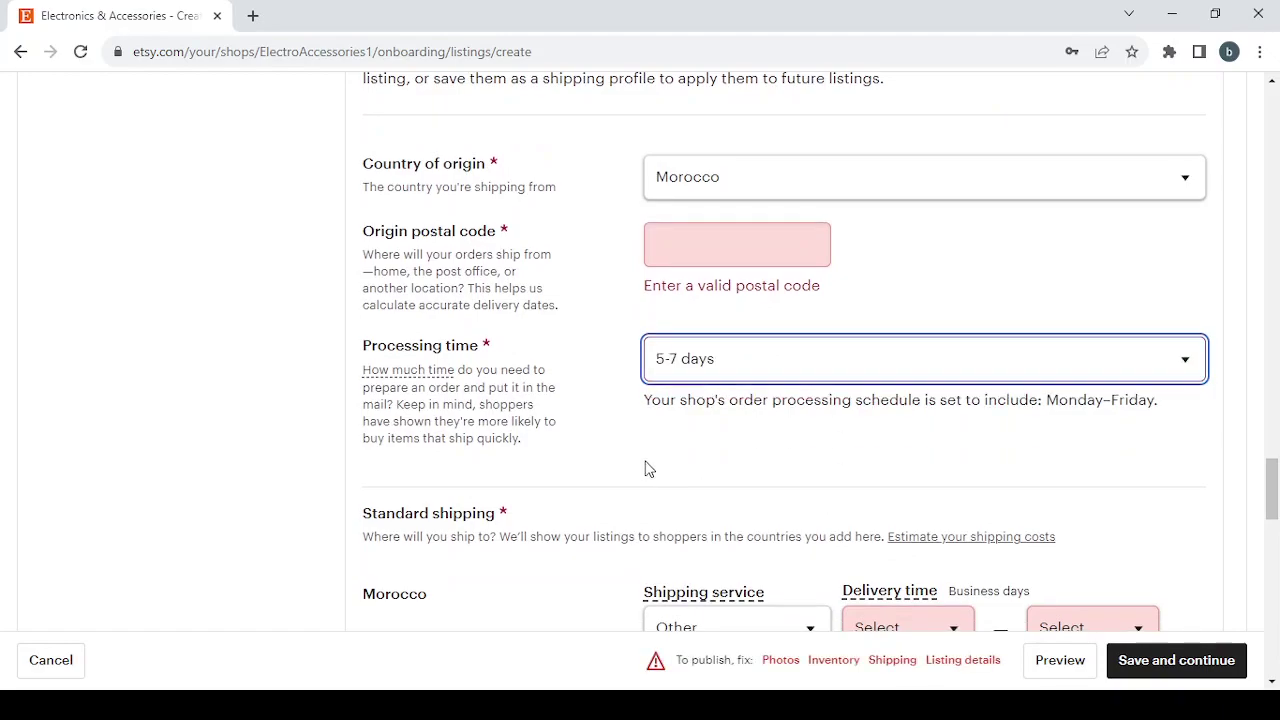
Enter the origin postal code in the listing's shipping options.
scroll(645, 468, "down", 1)
scroll(645, 468, "down", 1)
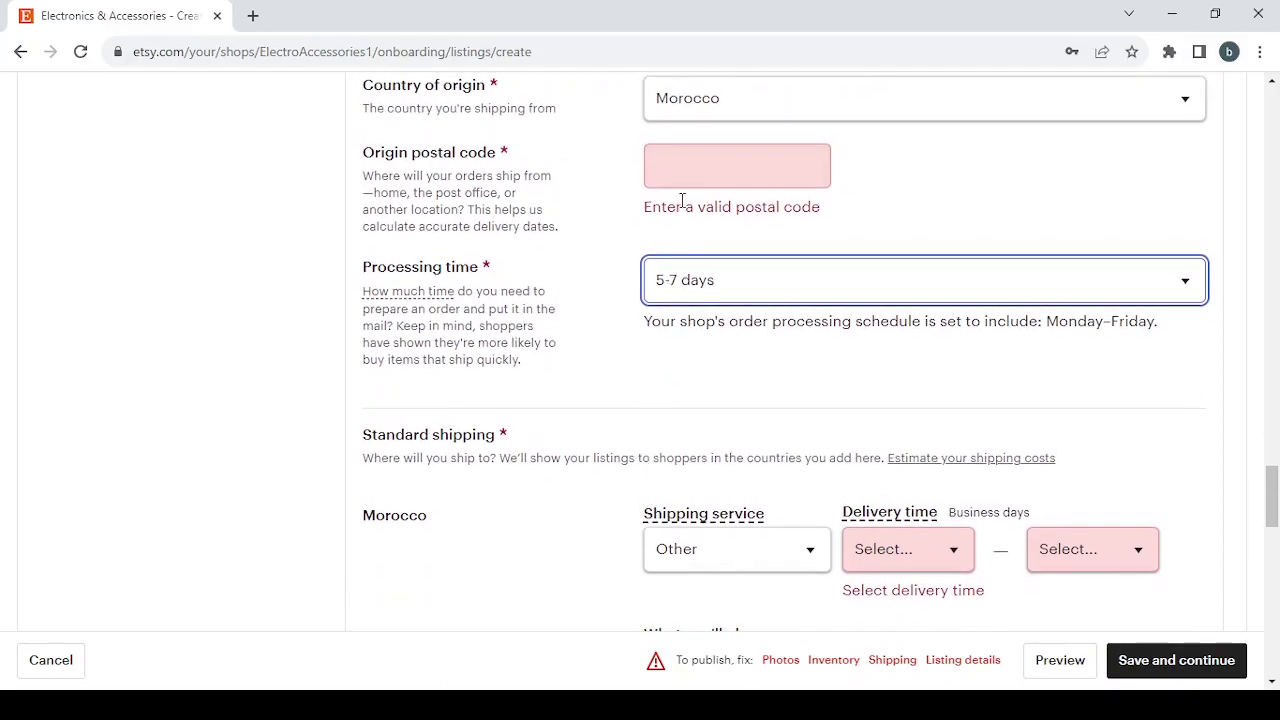
left_click(682, 176)
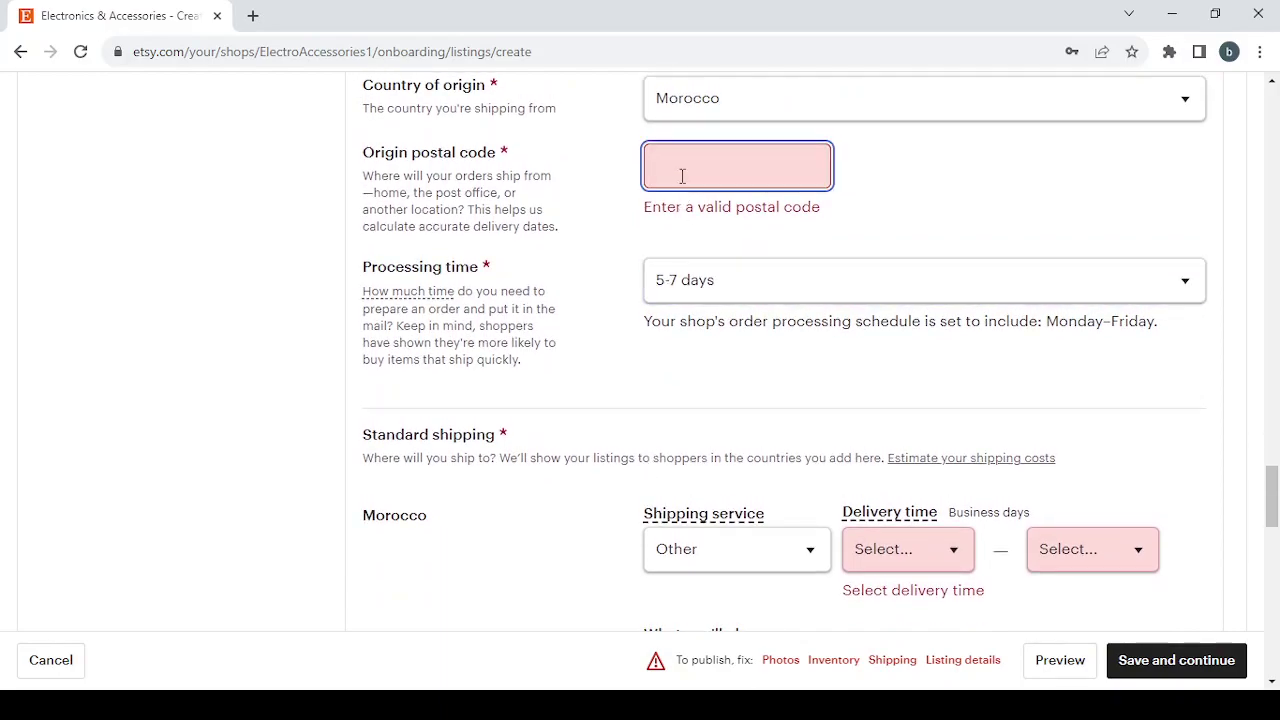
type("18000")
scroll(447, 432, "down", 3)
scroll(447, 432, "down", 10)
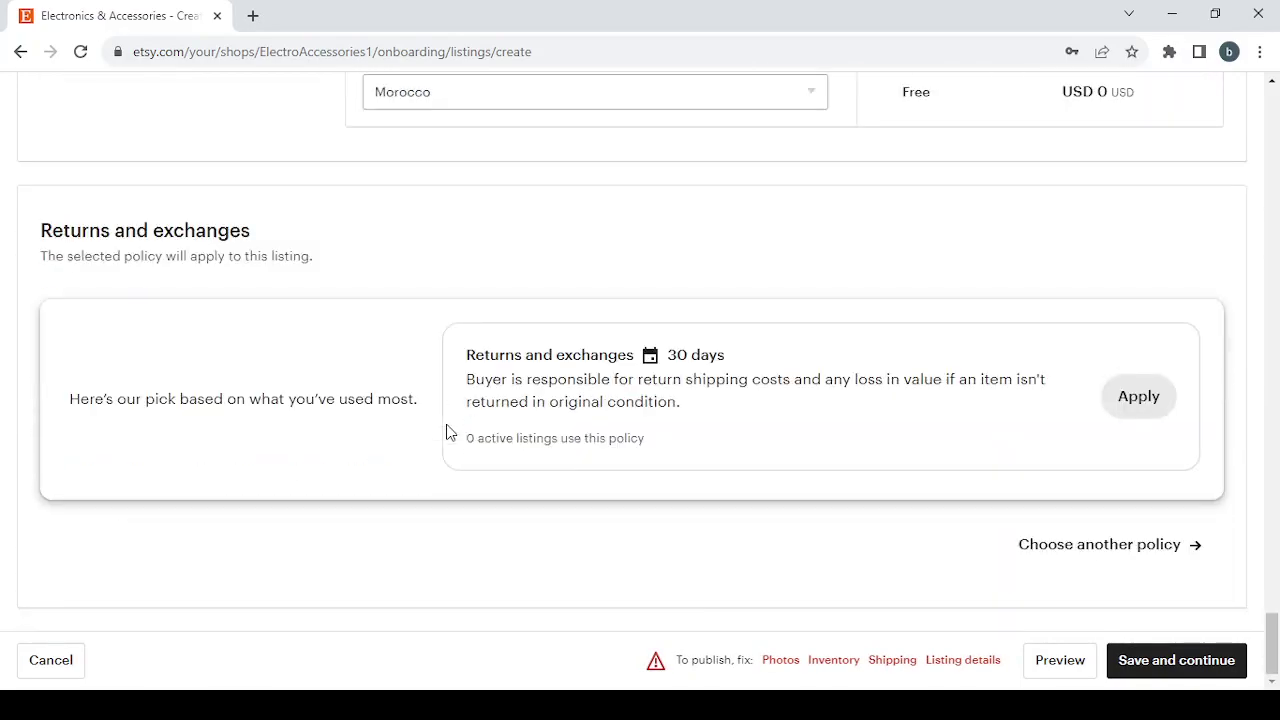